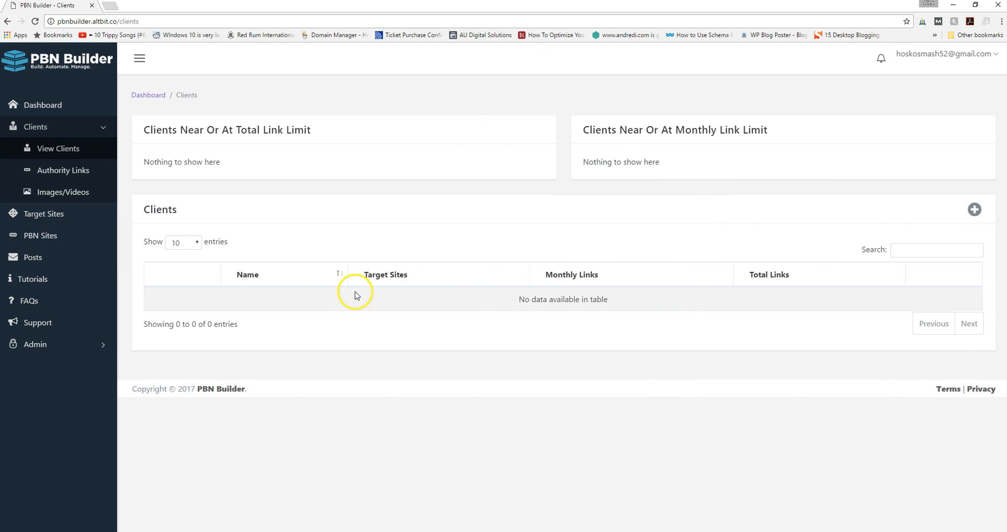
- Start a new client record and name it Test Limo Company
left_click(974, 210)
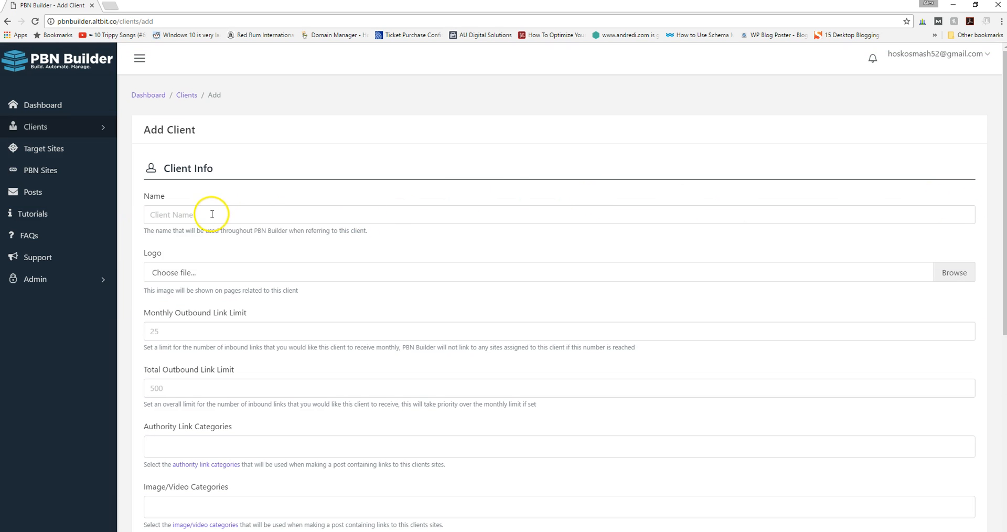
left_click(202, 215)
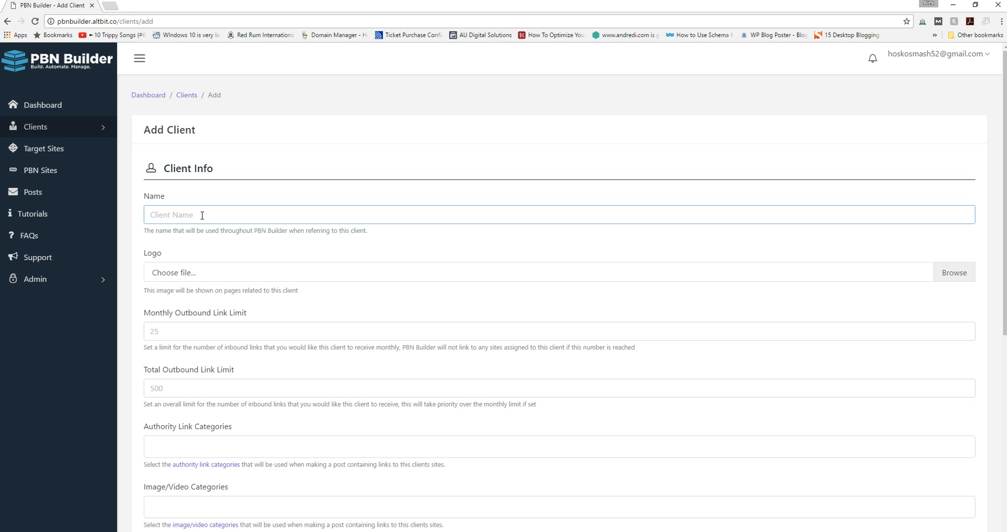
type("Tes")
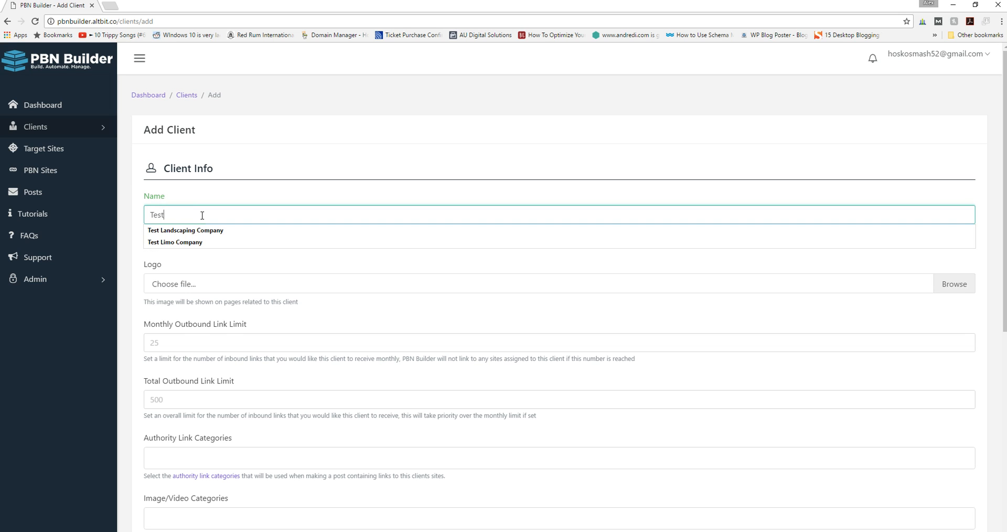
type("t")
key("Down")
key("Down")
key("Return")
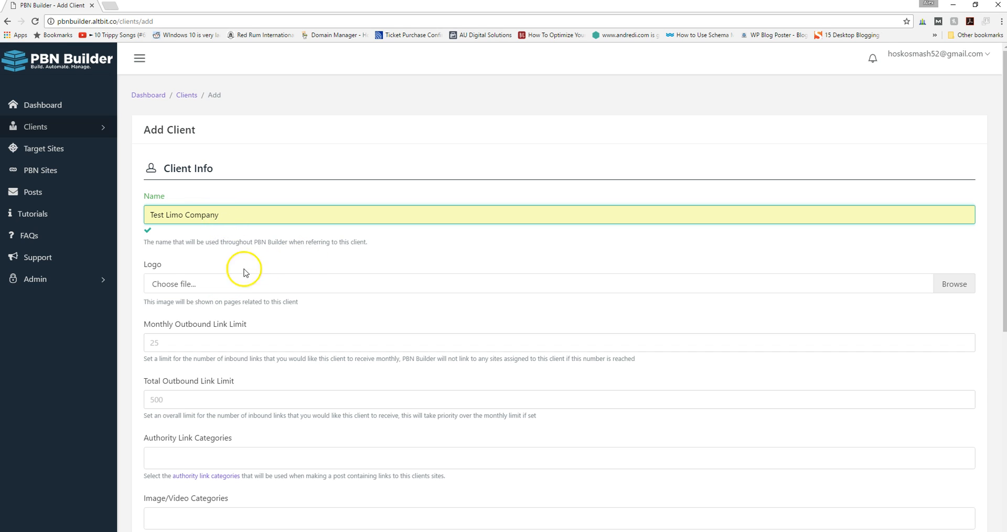
- Upload the image Au PNG File (No Box) as the client's logo
left_click(177, 284)
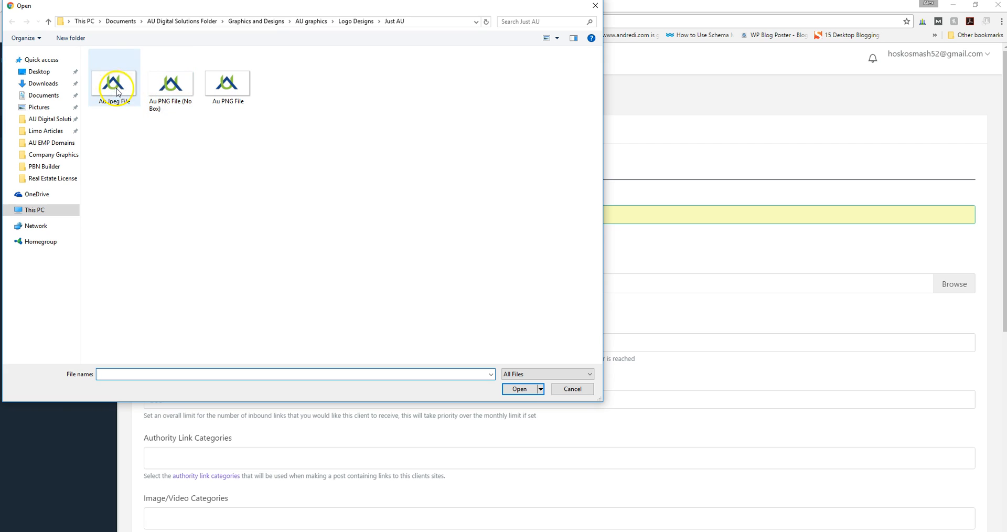
left_click(171, 87)
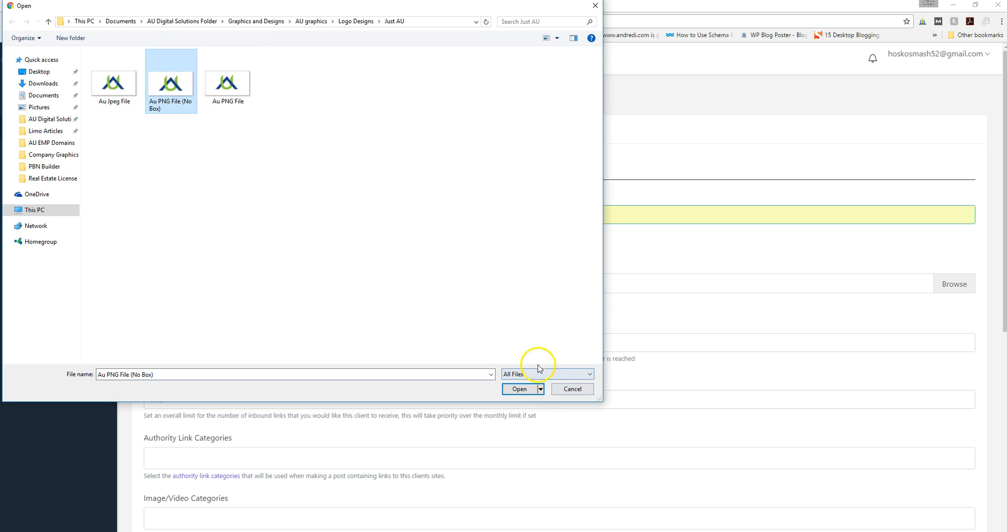
left_click(518, 389)
left_click(210, 396)
scroll(210, 396, "down", 2)
left_click_drag(144, 283, 258, 282)
left_click(243, 300)
scroll(241, 299, "down", 2)
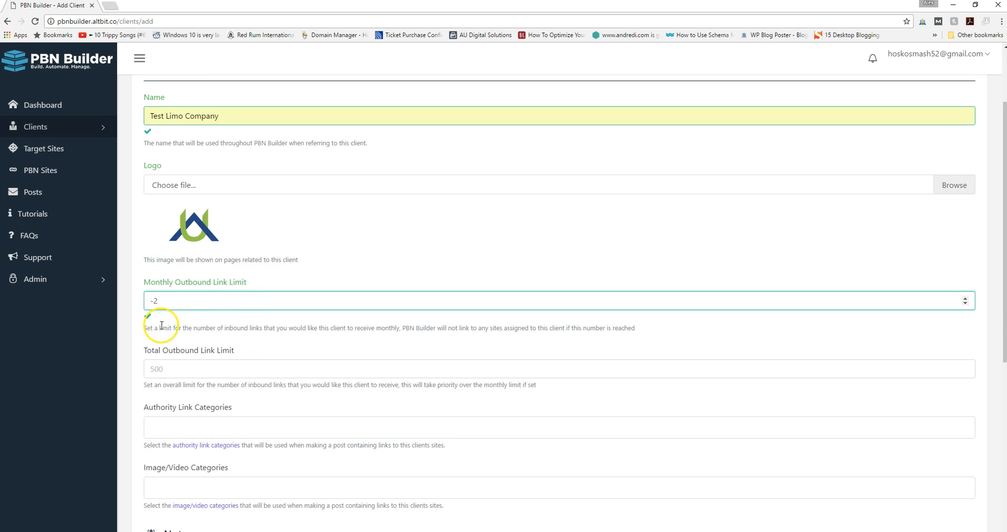
key("BackSpace")
key("BackSpace")
- Add a note titled Point of Contact containing the contact person's full name, and save the new client
scroll(133, 311, "down", 2)
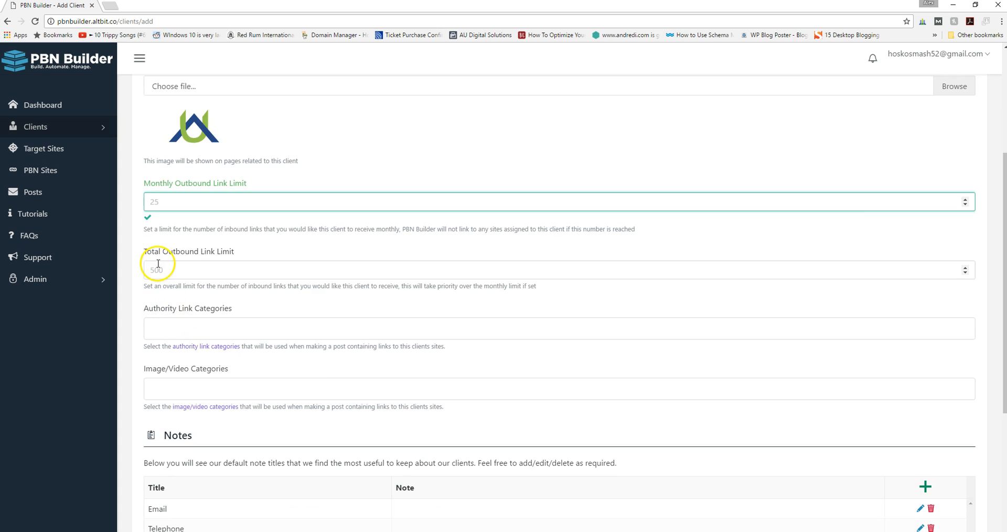
scroll(174, 305, "down", 2)
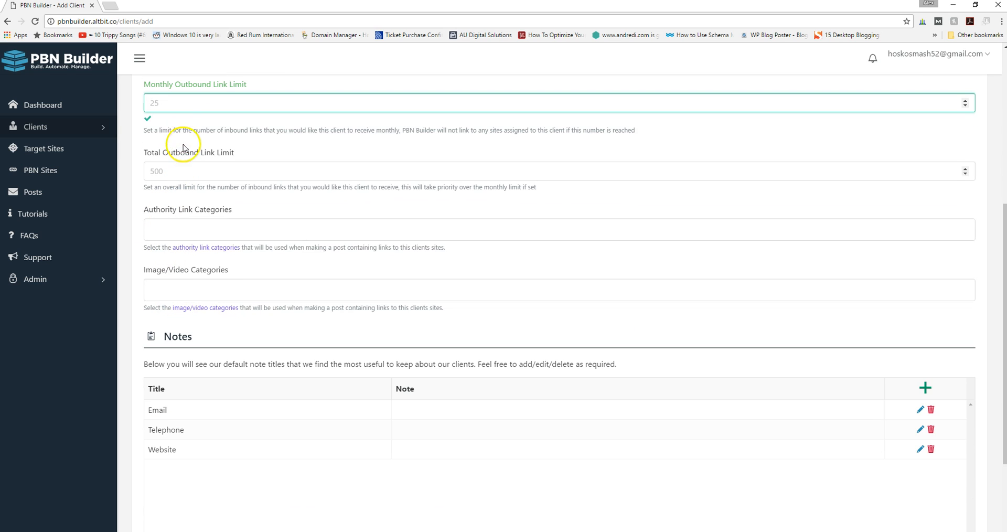
scroll(213, 314, "down", 3)
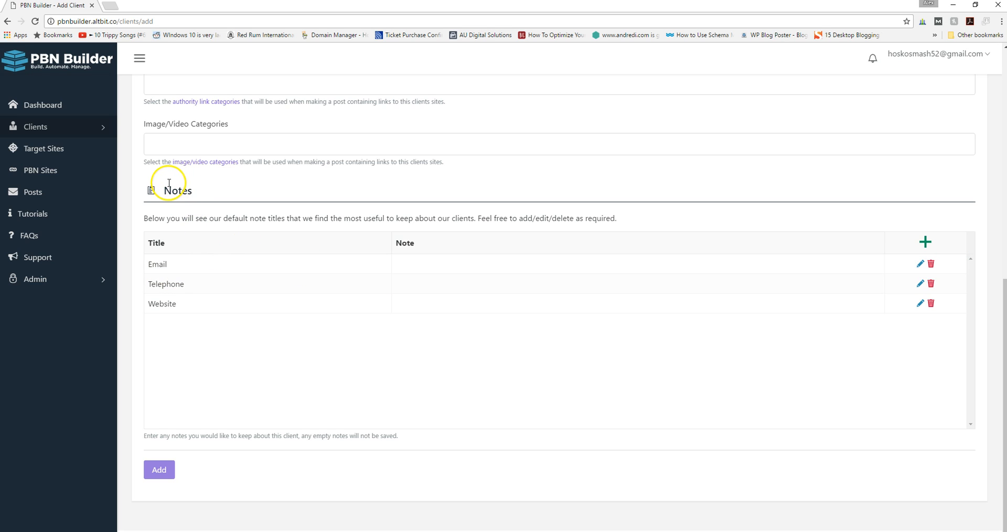
left_click_drag(164, 191, 202, 193)
left_click(182, 216)
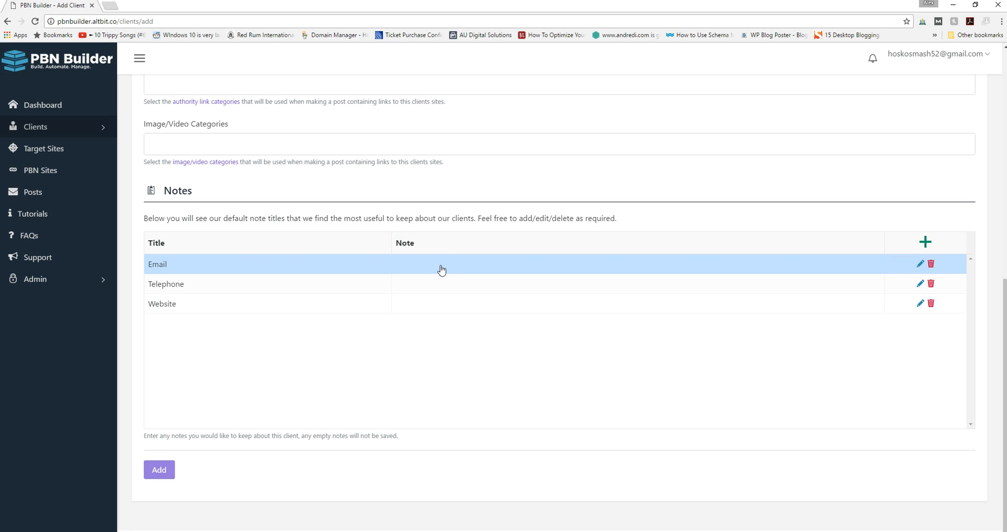
left_click(434, 288)
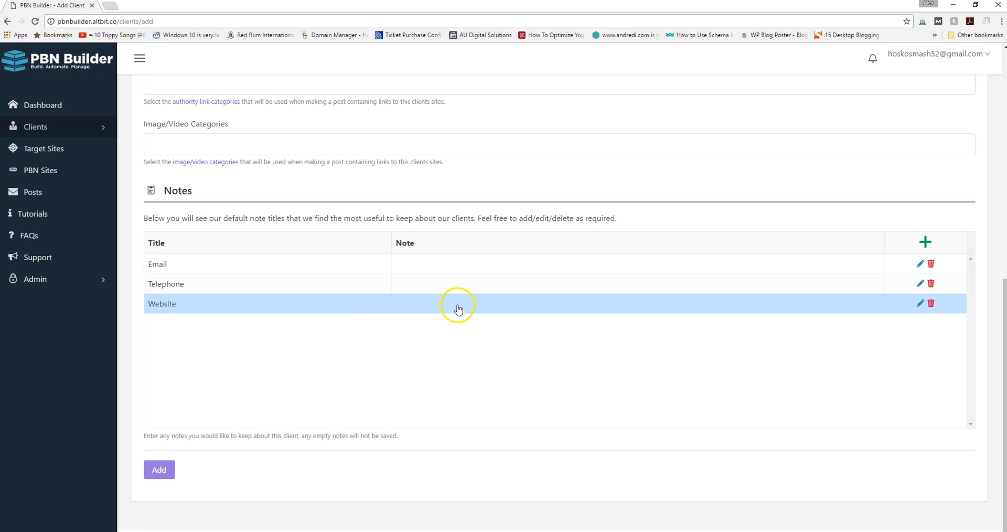
left_click(926, 242)
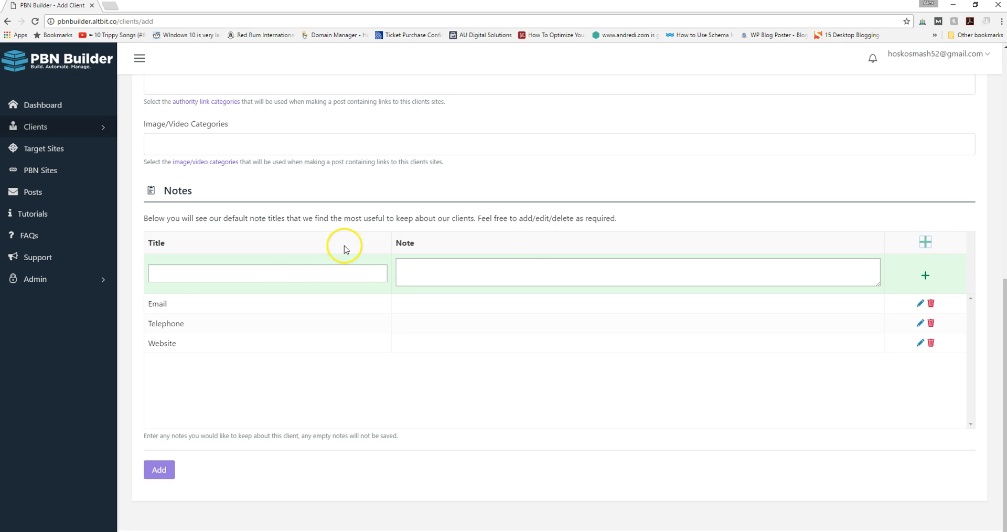
left_click(256, 274)
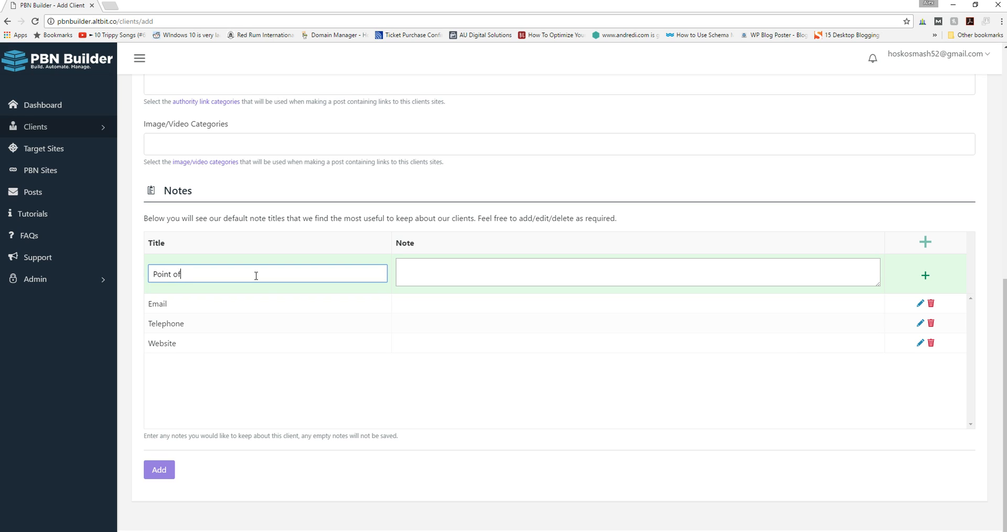
type("Point of Contact")
key("Tab")
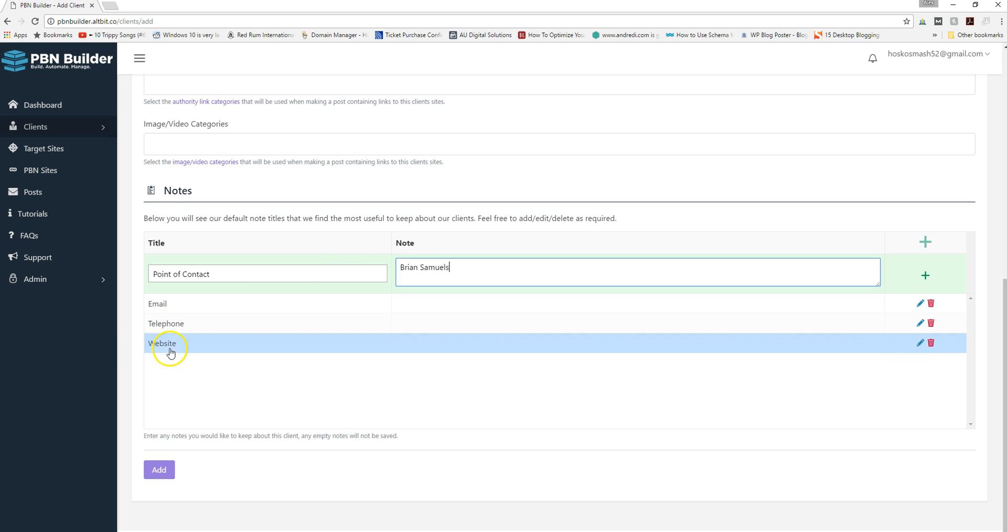
left_click(923, 275)
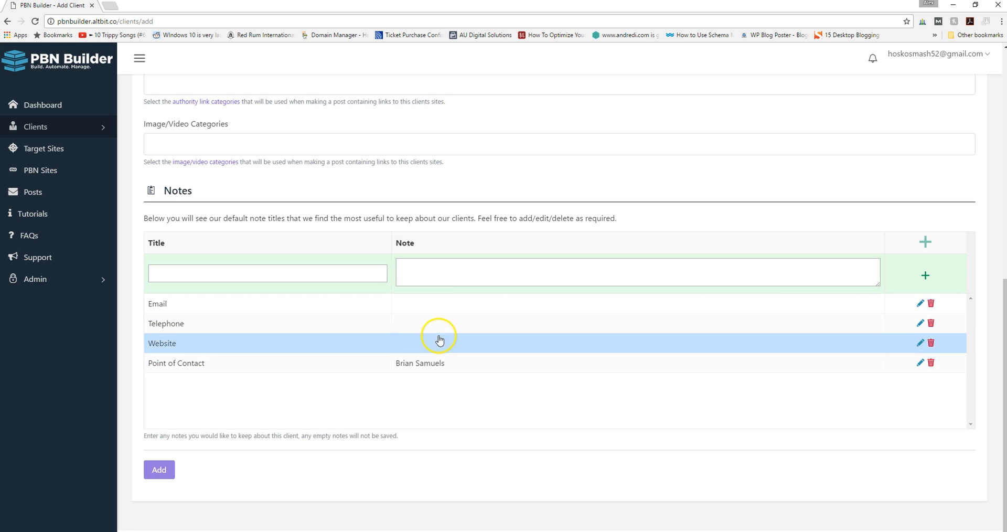
left_click(161, 475)
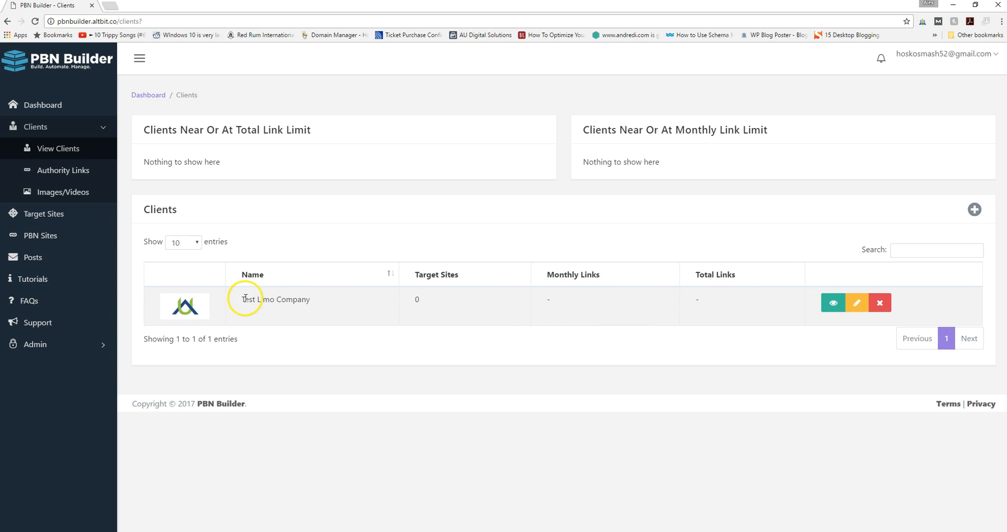
- Edit the Test Limo Company client to set its monthly outbound link limit to 12 and save the update
left_click(857, 306)
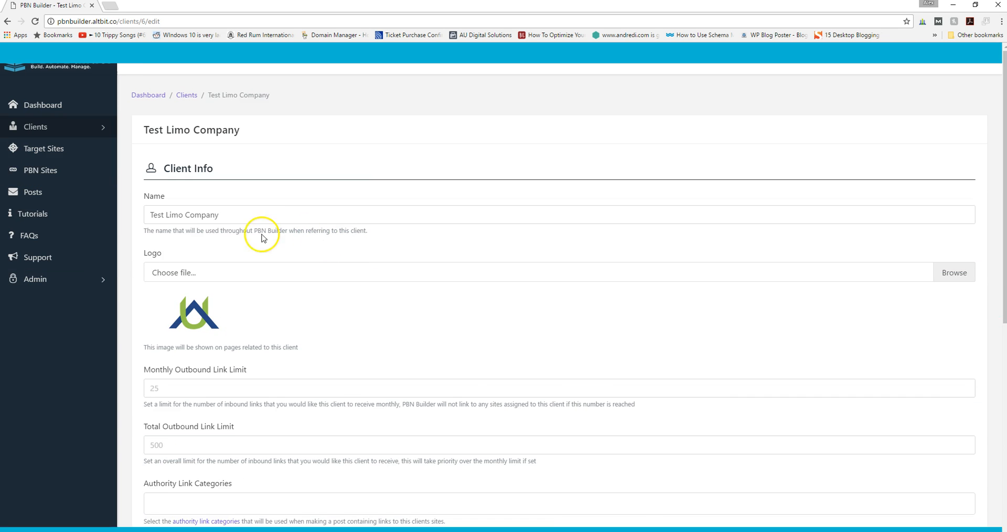
scroll(229, 306, "down", 2)
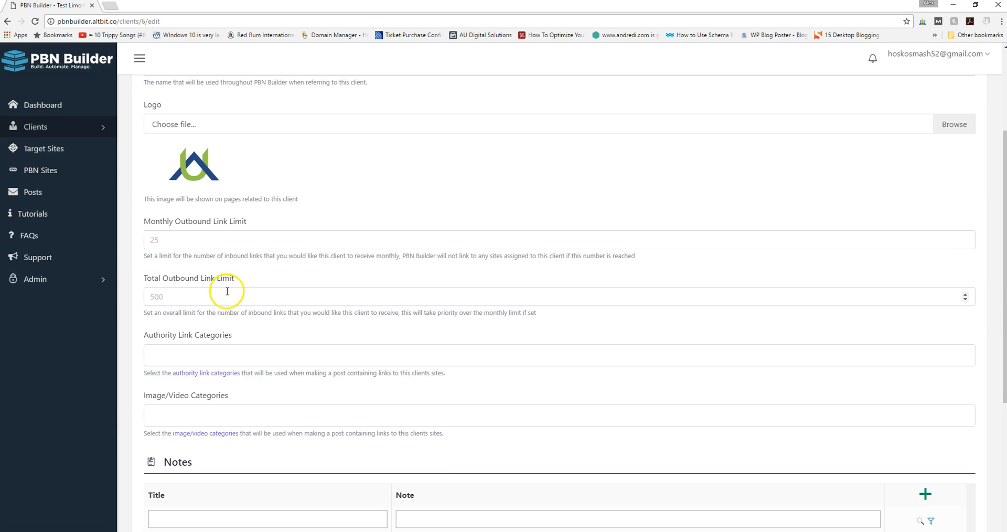
left_click_drag(138, 221, 238, 229)
left_click(184, 240)
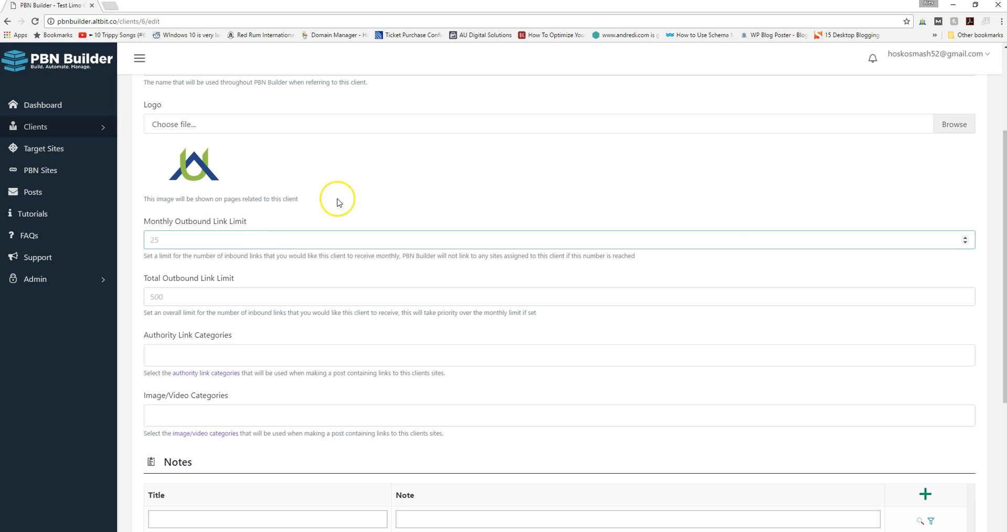
type("12")
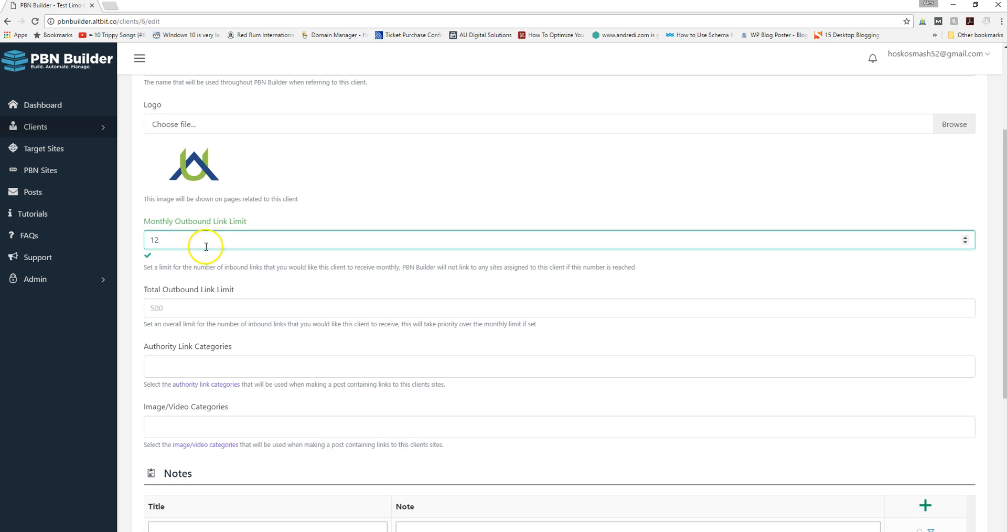
left_click(187, 265)
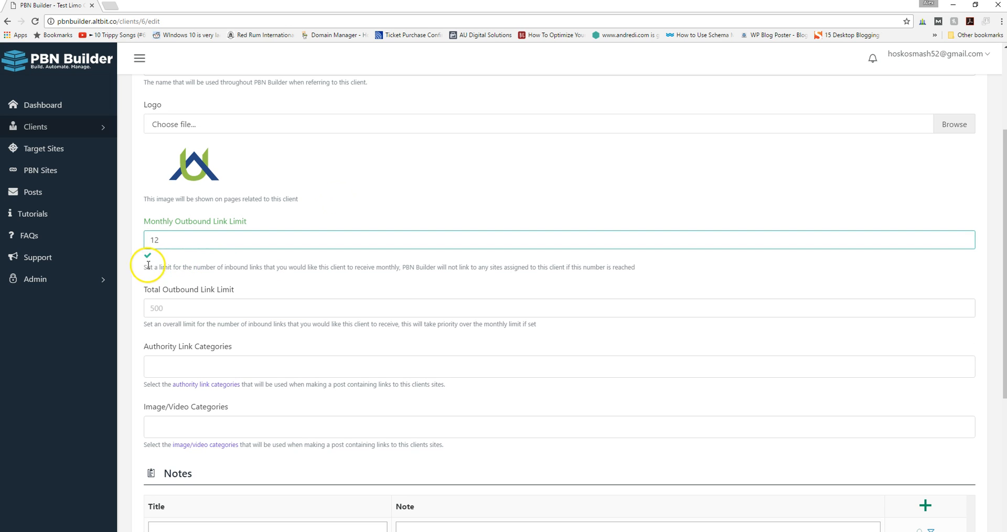
scroll(188, 341, "down", 5)
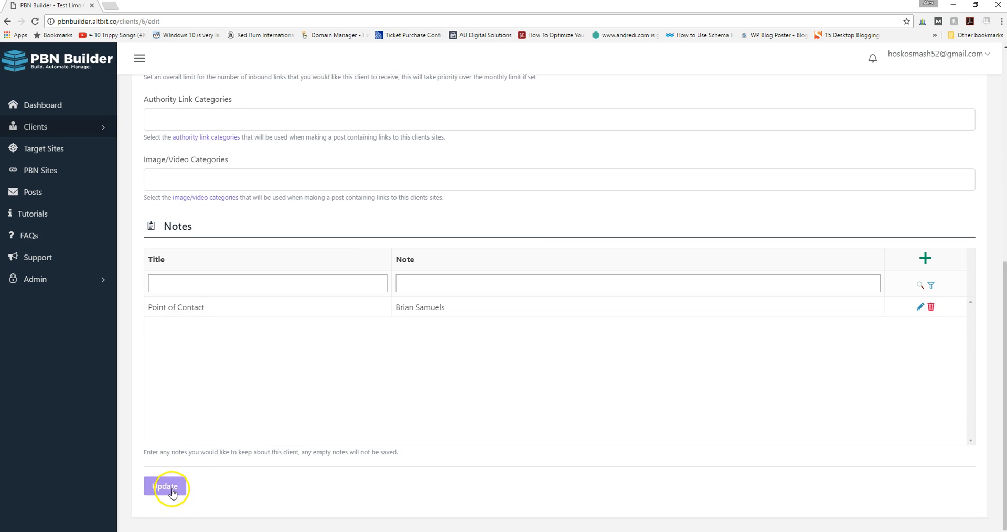
left_click(170, 491)
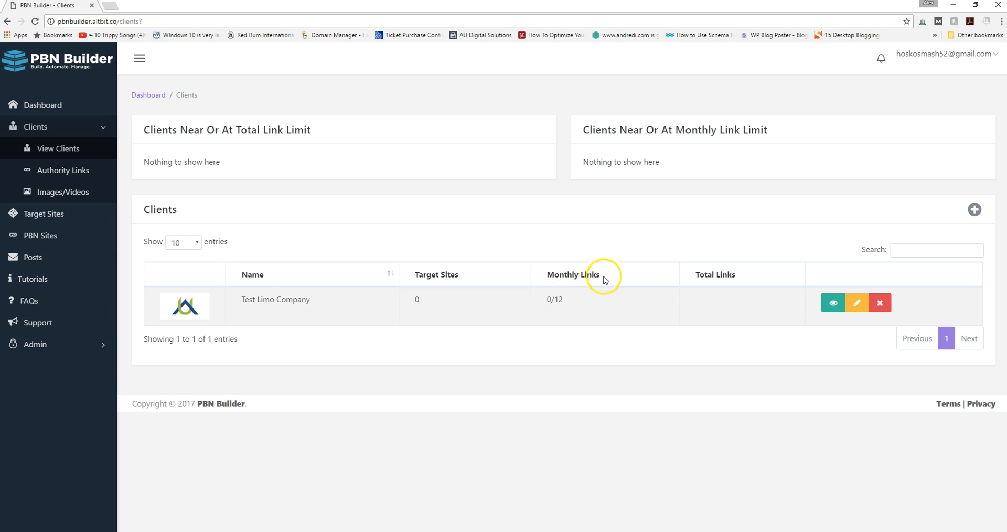
left_click_drag(560, 298, 551, 274)
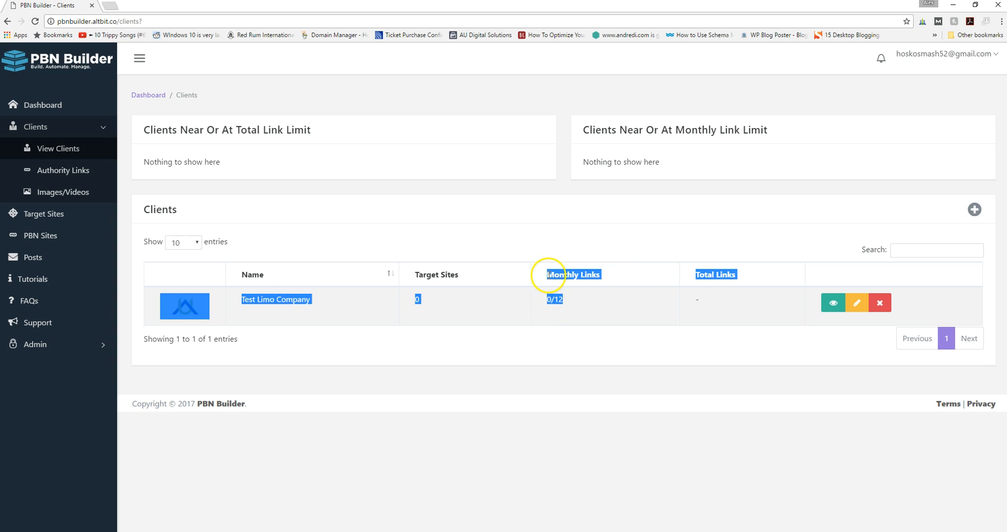
left_click(565, 304)
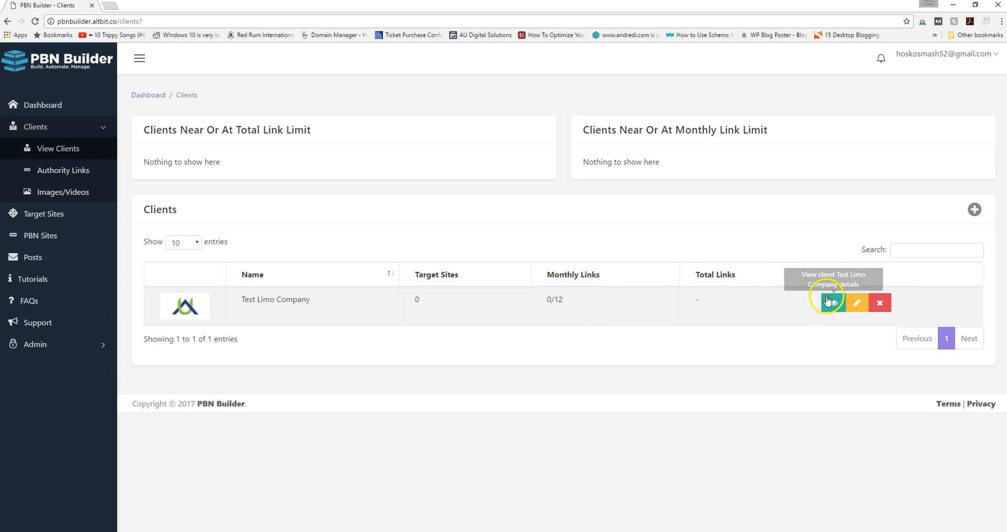
- Replace Test Limo Company's monthly outbound link limit with a total outbound link limit of 50 and save the update
left_click(853, 306)
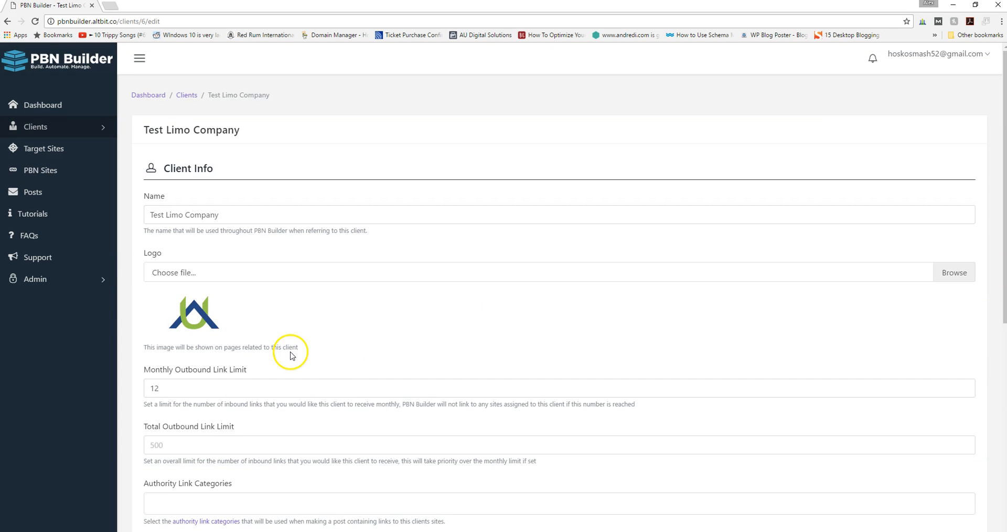
scroll(262, 354, "down", 3)
double_click(173, 241)
key("BackSpace")
left_click(169, 313)
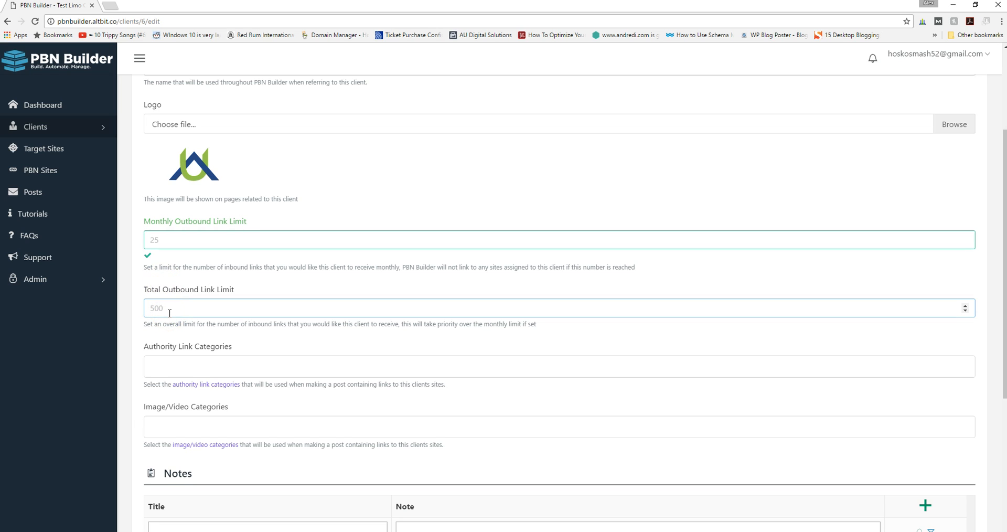
type("50")
left_click(257, 281)
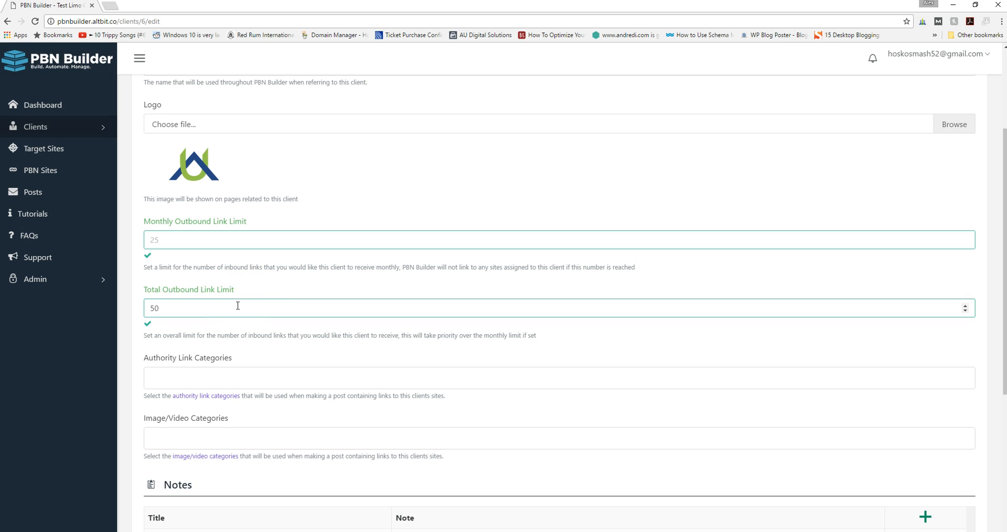
left_click(194, 331)
scroll(197, 332, "down", 4)
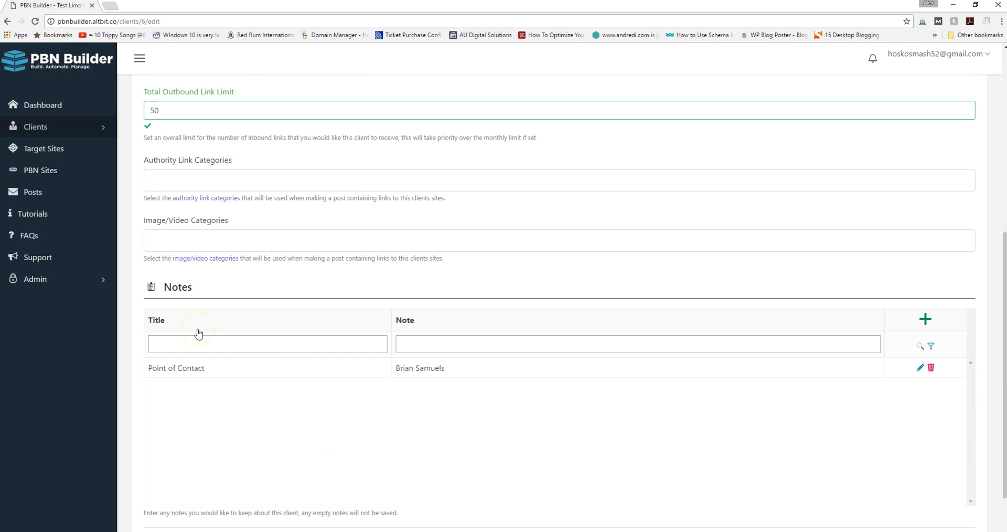
scroll(198, 333, "down", 2)
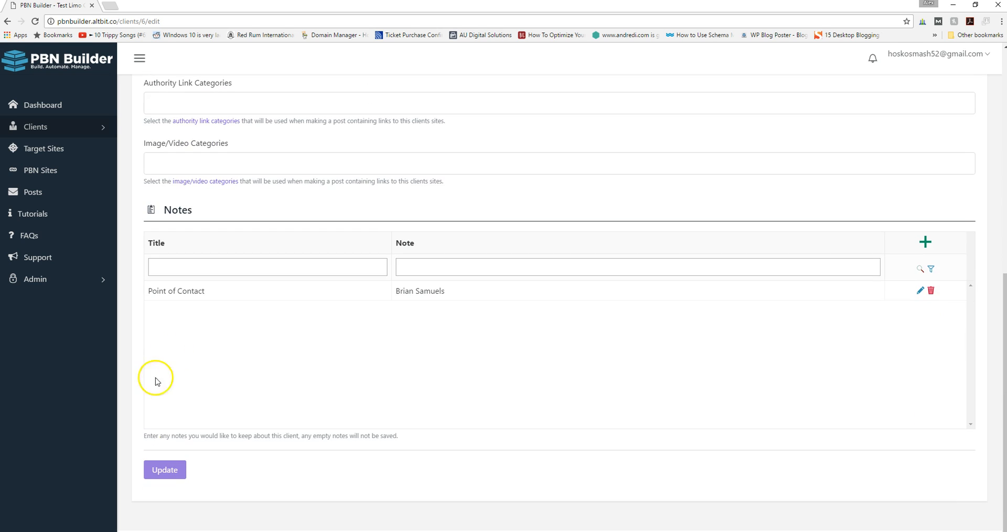
left_click(164, 470)
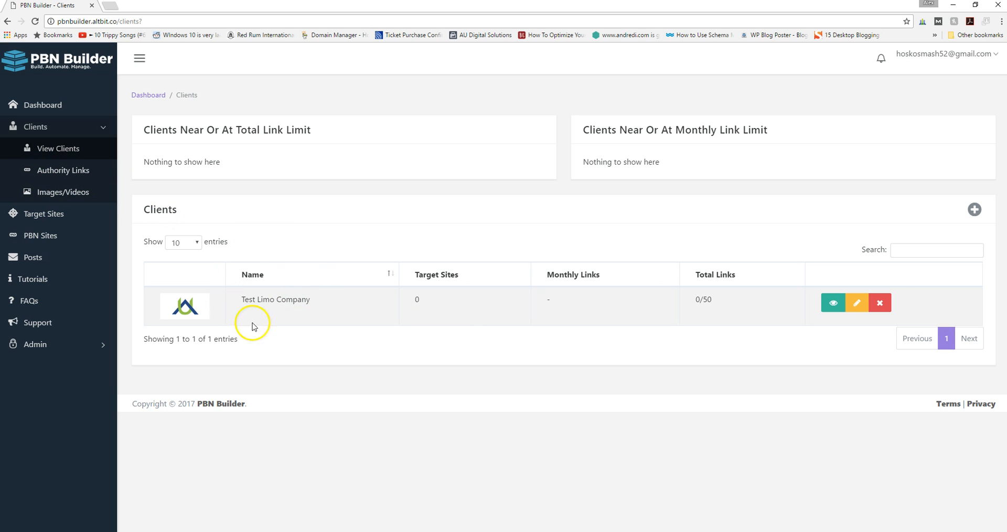
- Reopen Test Limo Company for editing and review its Authority Link Categories and Image/Video Categories settings
left_click(858, 303)
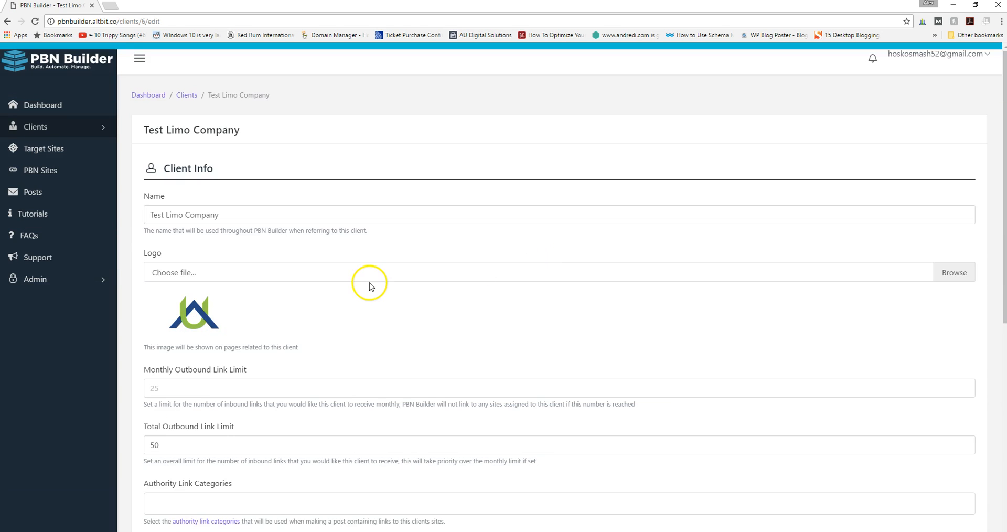
scroll(312, 338, "down", 5)
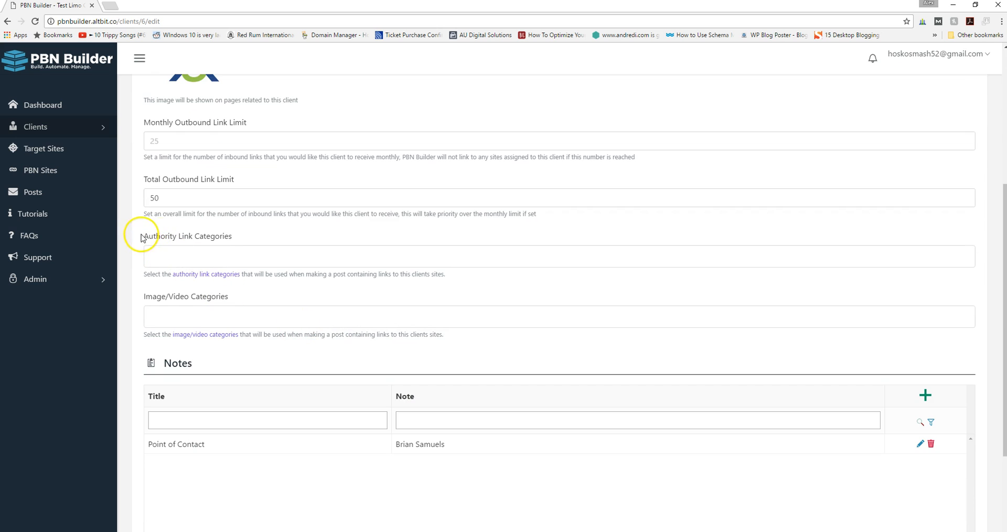
left_click_drag(135, 238, 253, 239)
left_click_drag(145, 297, 233, 296)
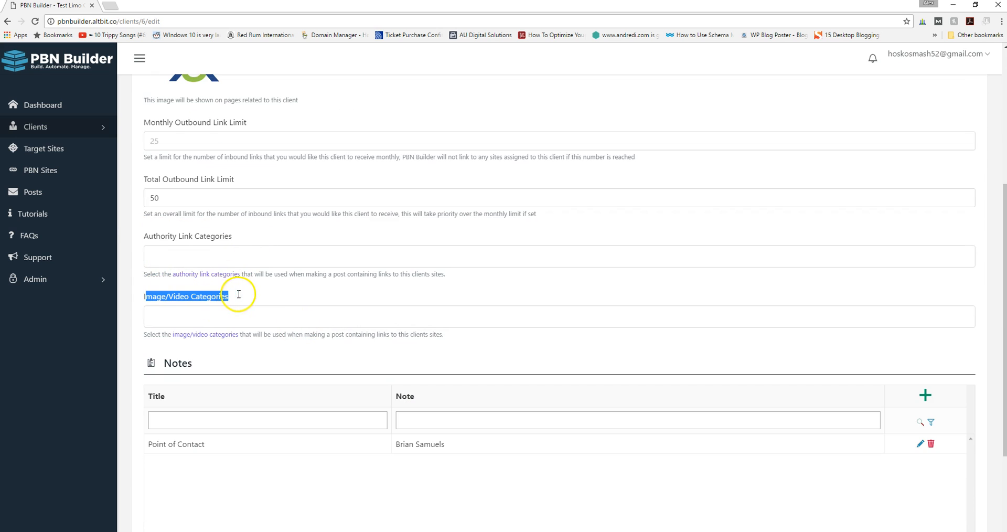
- Check the Authority Link Categories field for existing categories and look over the rest of the client's settings
left_click(209, 257)
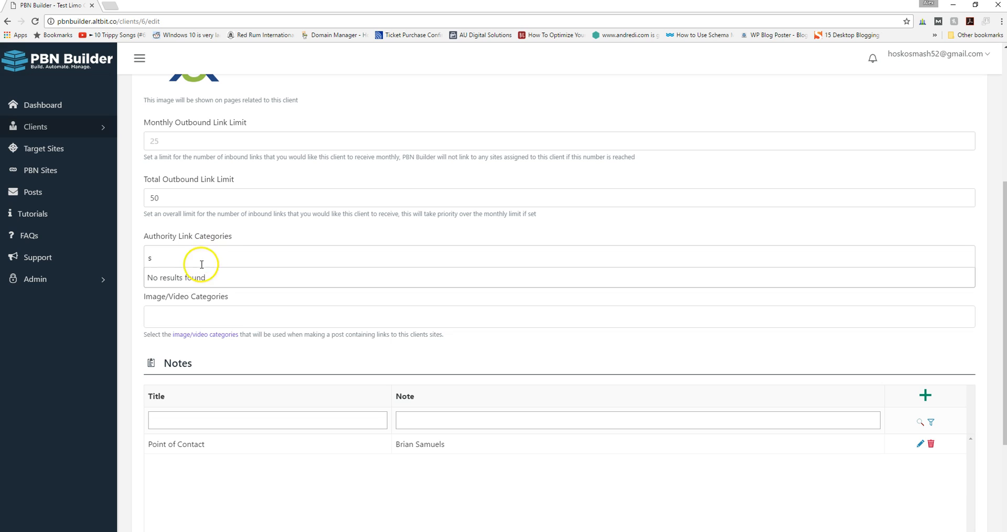
key("BackSpace")
left_click(221, 320)
left_click(182, 256)
left_click(135, 278)
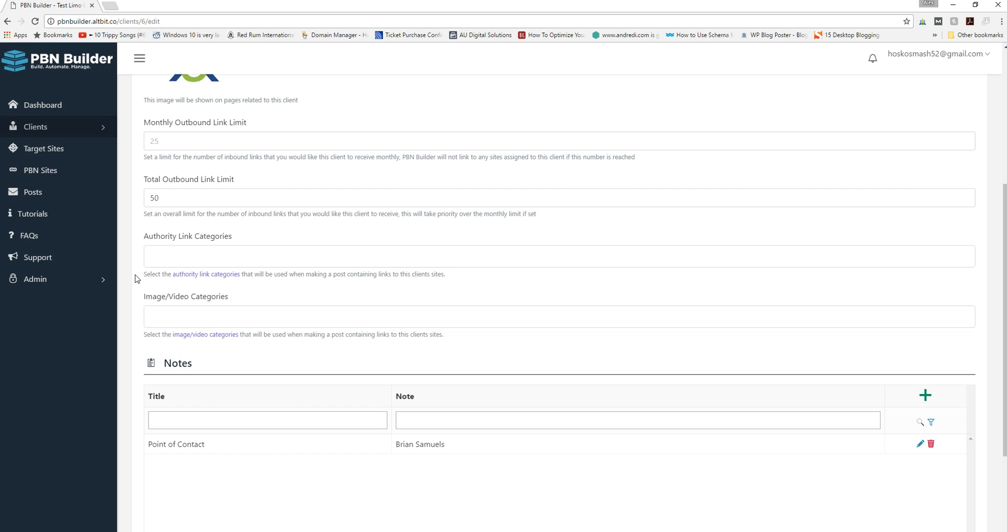
left_click(145, 253)
left_click(130, 279)
left_click(183, 257)
scroll(183, 256, "up", 4)
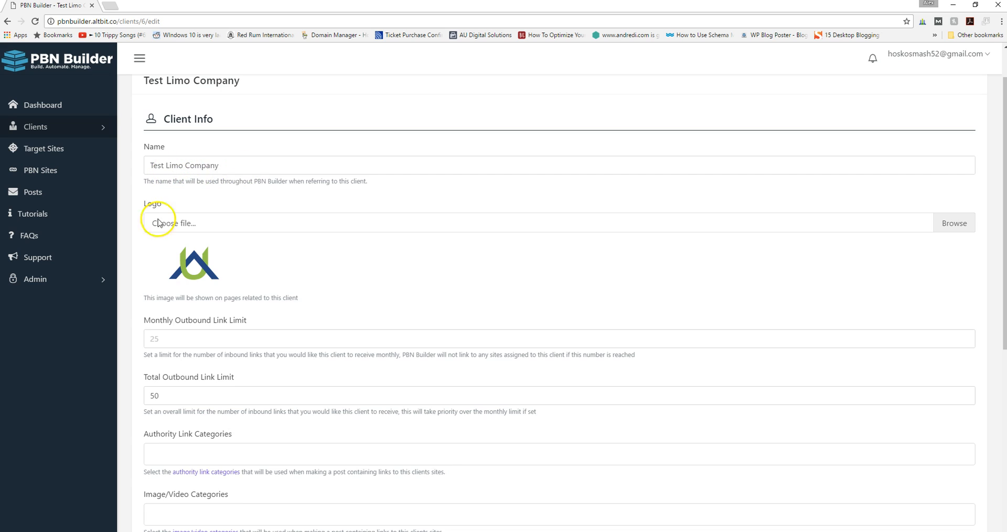
scroll(162, 218, "down", 5)
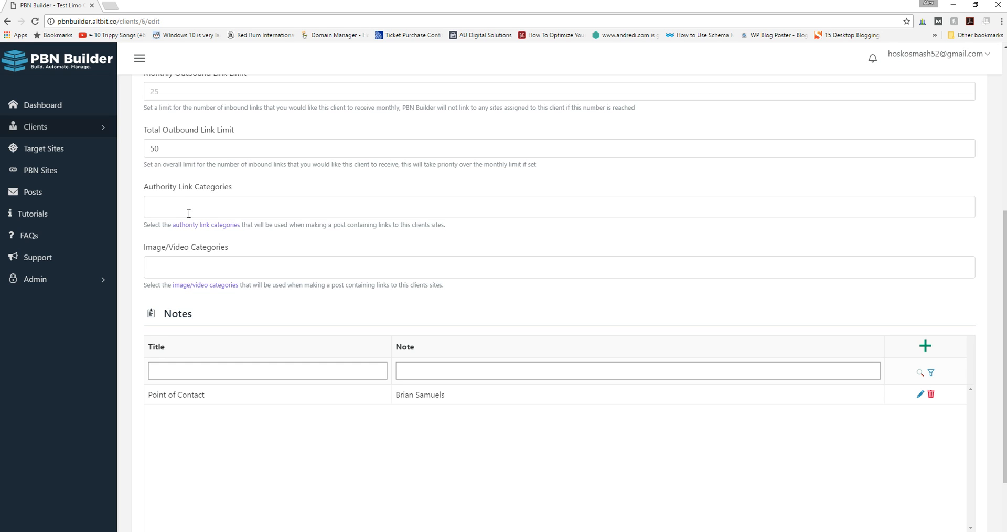
scroll(200, 214, "up", 1)
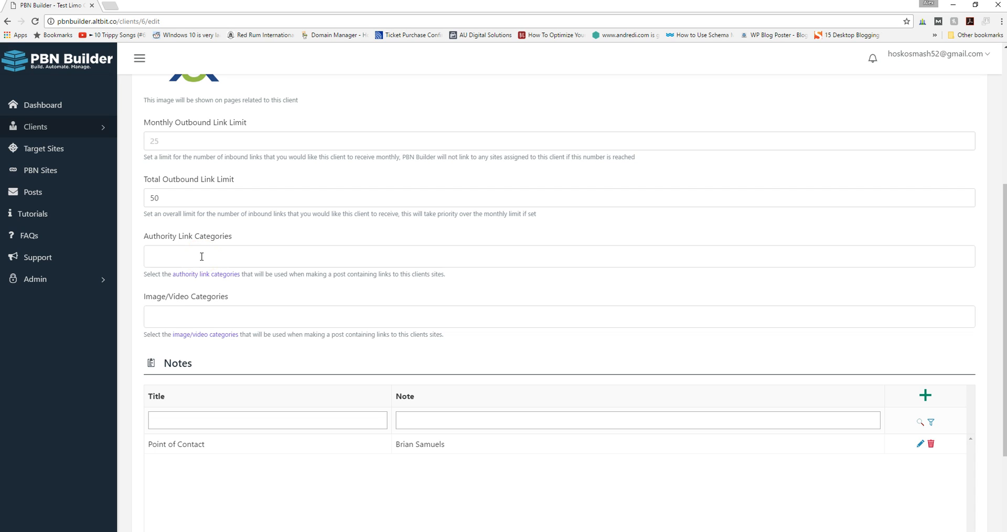
- Create a new authority link category for clients named Limousine Authority Links
left_click(105, 134)
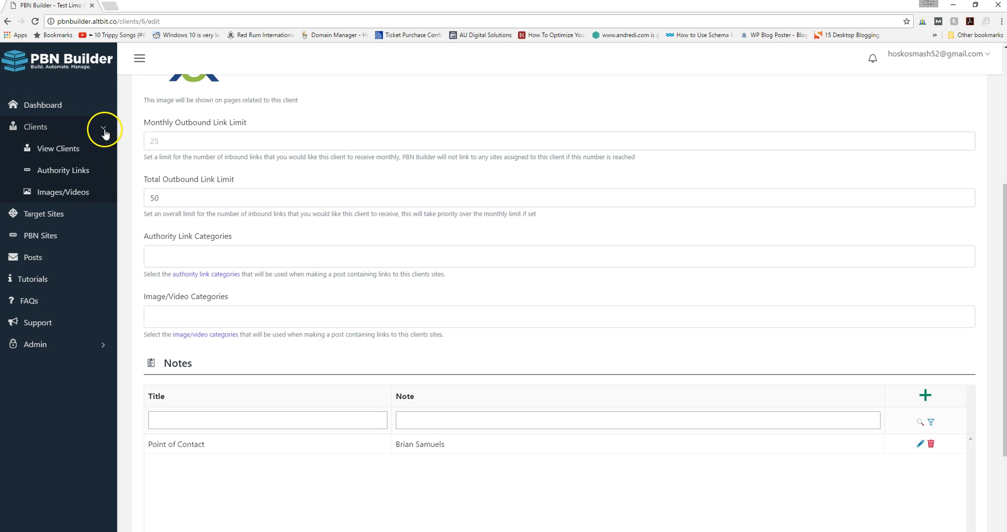
left_click(68, 172)
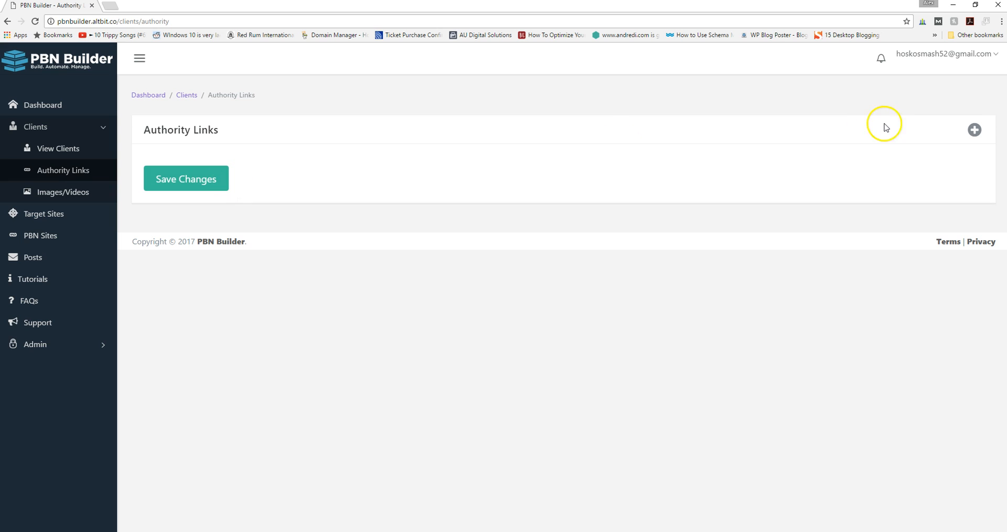
left_click(974, 130)
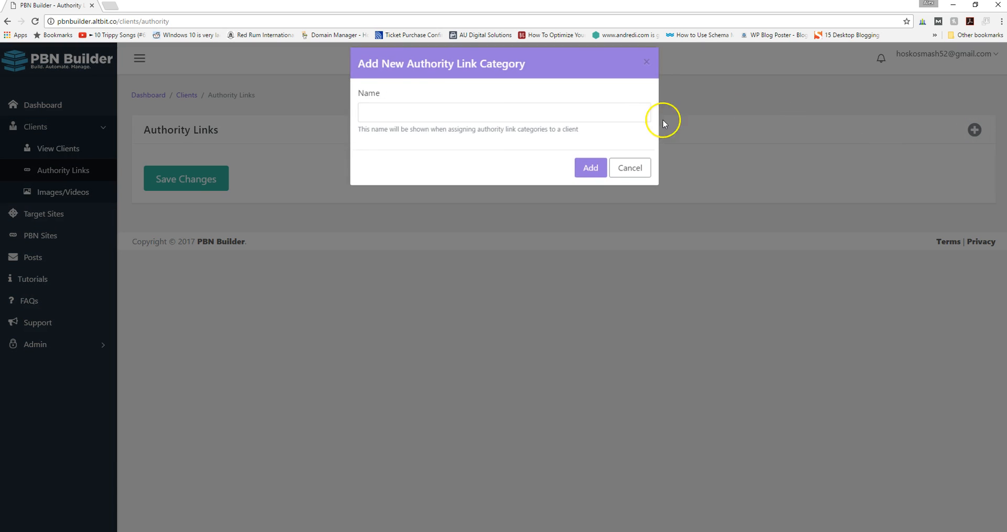
left_click(404, 123)
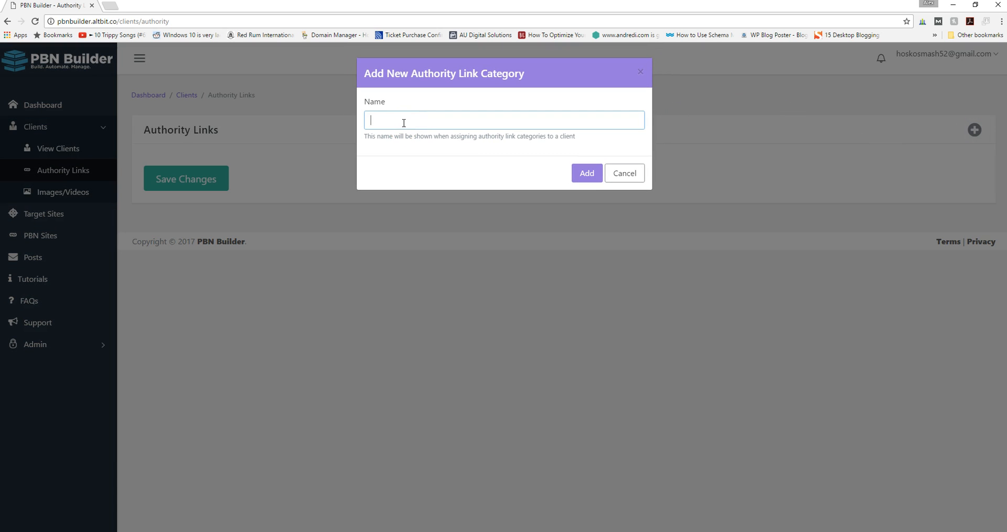
type("Limousines")
key("BackSpace")
type("AUth")
key("BackSpace")
key("BackSpace")
key("BackSpace")
type("uthority Links")
left_click(578, 175)
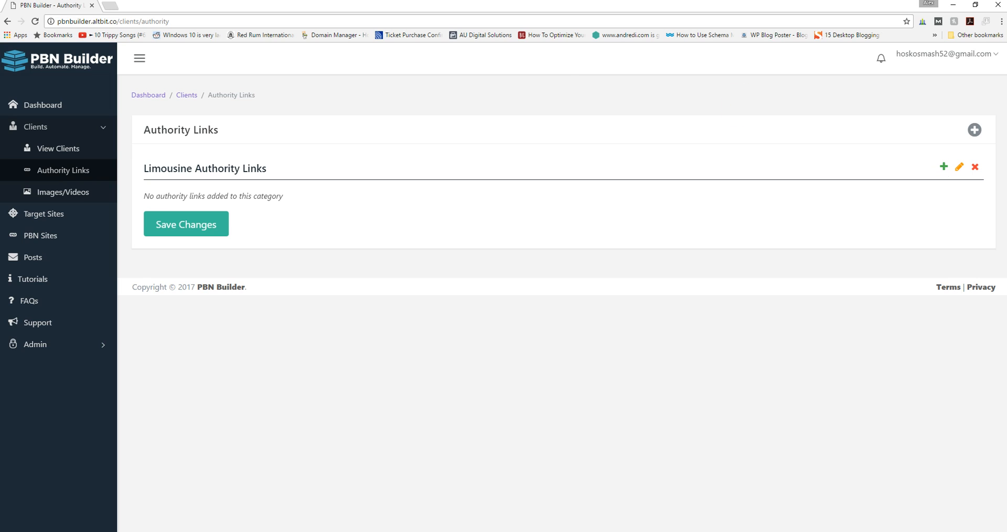
- Search Google for "Limousine articles" and "Travel articles" in separate new browser tabs
left_click(111, 6)
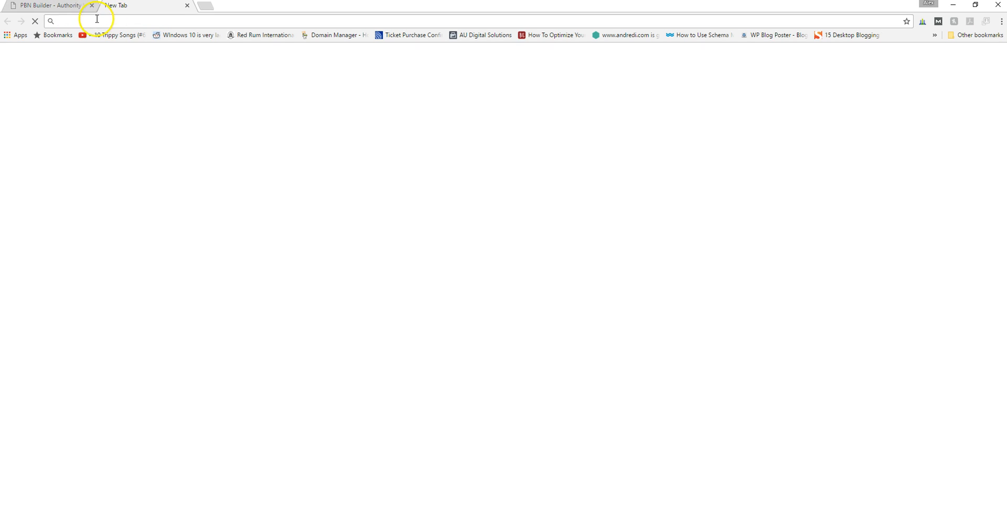
type("L")
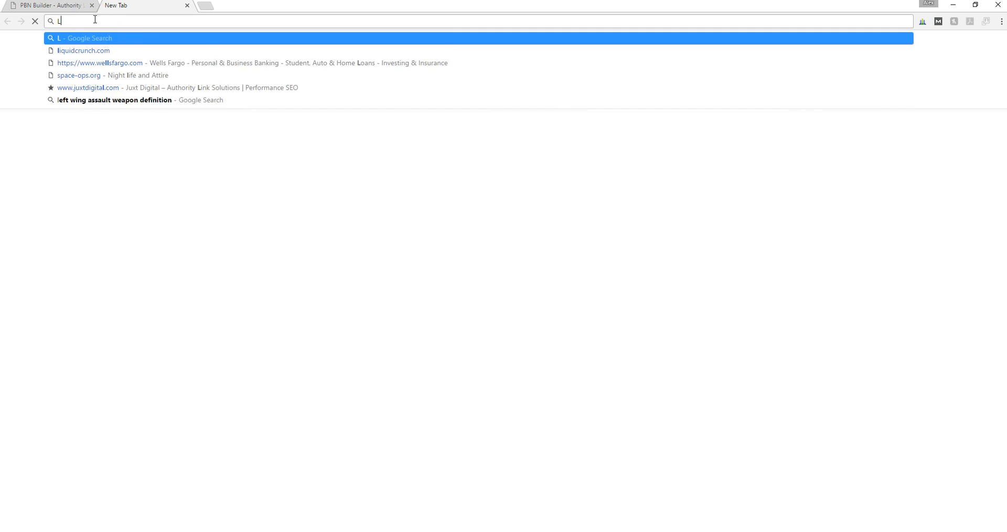
type("imousine articles")
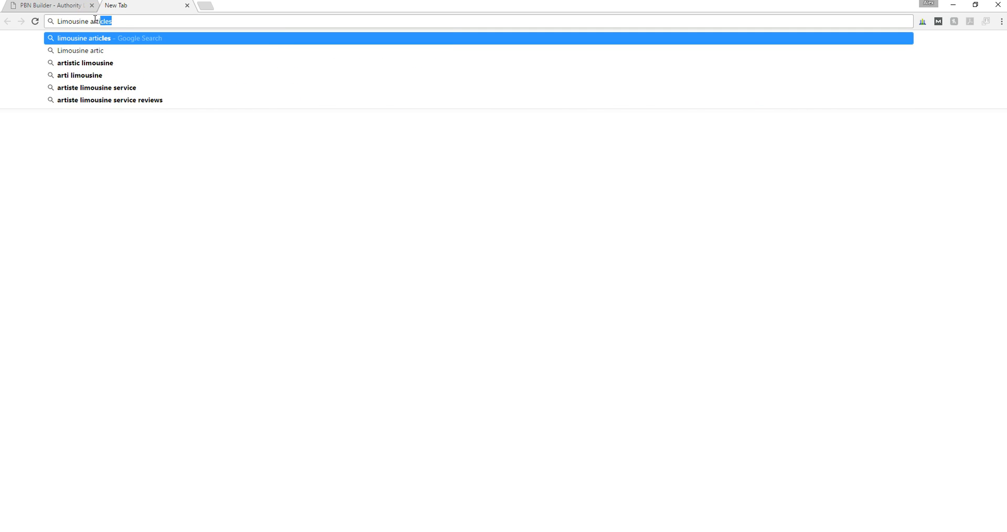
key("Return")
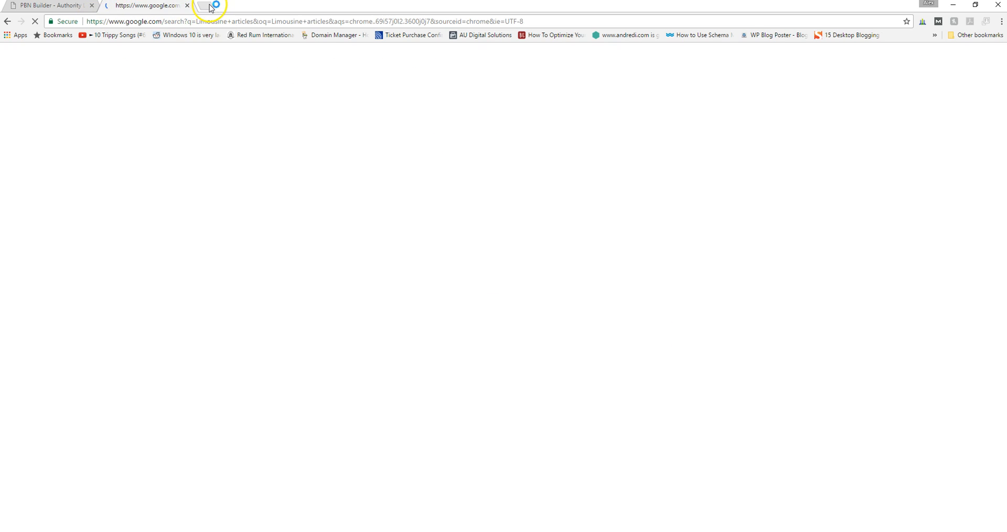
left_click(208, 6)
type("Travel articles")
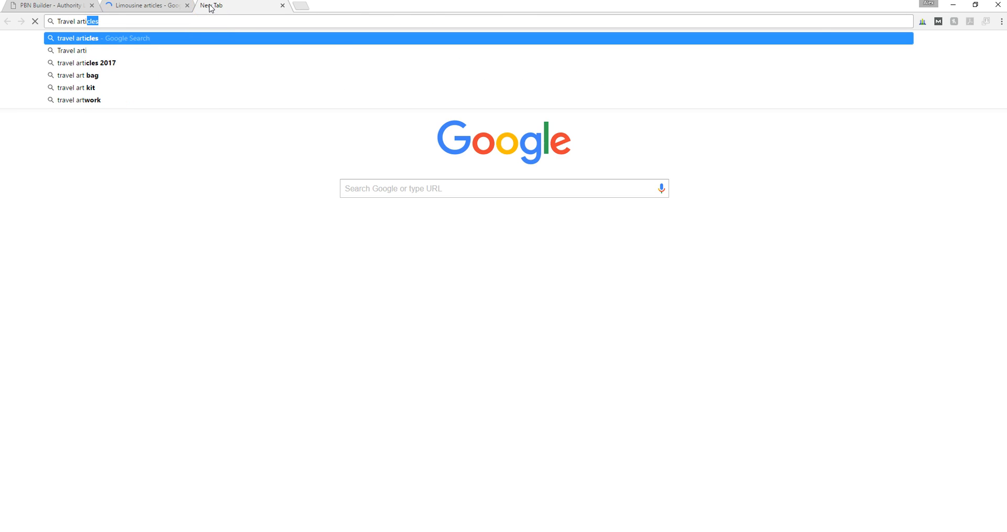
key("Return")
- Copy the URL of the freelancer.com result about limousine transportation articles, and close both search tabs
left_click(136, 7)
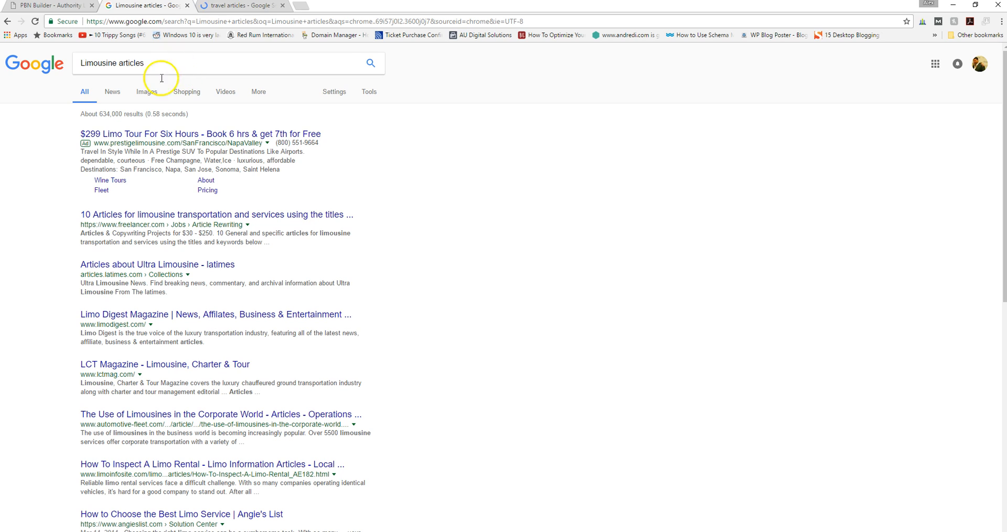
left_click(170, 219)
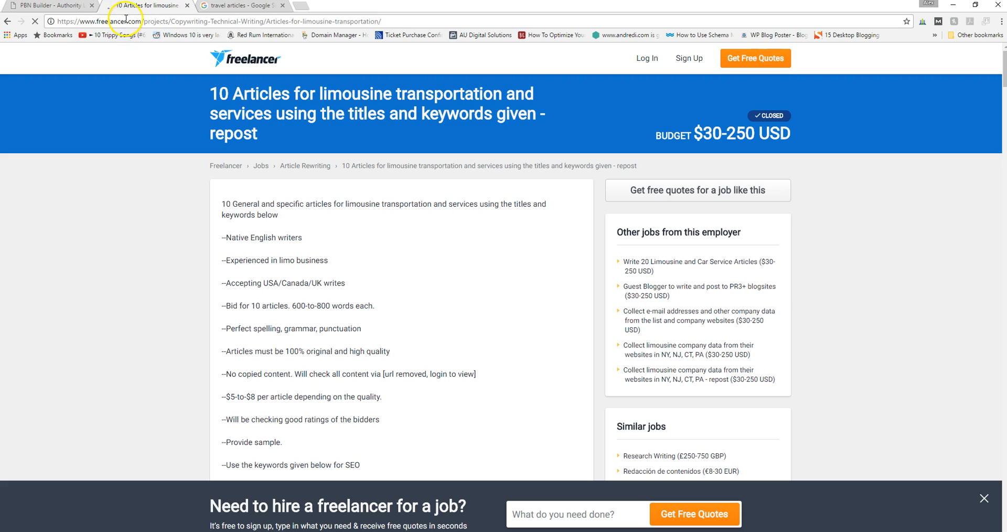
left_click(140, 24)
key("ctrl+c")
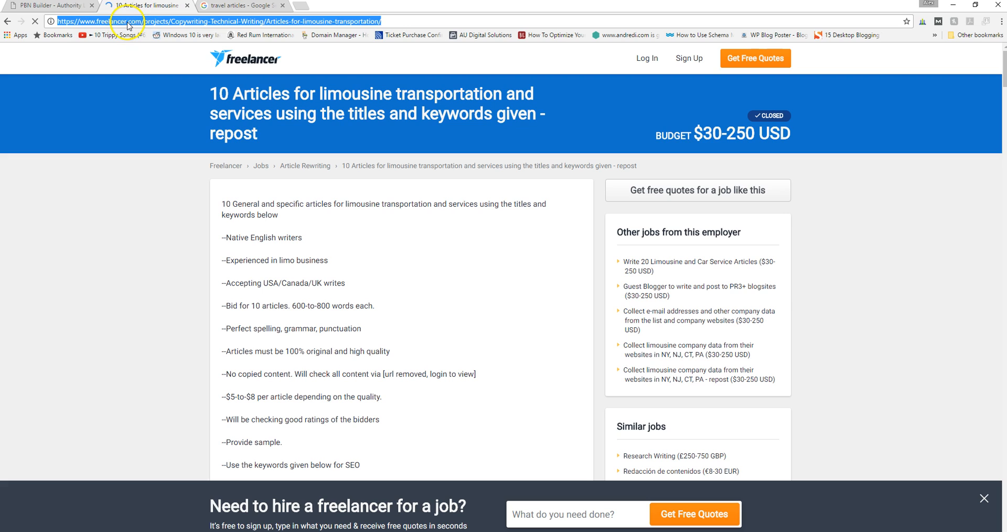
left_click(187, 6)
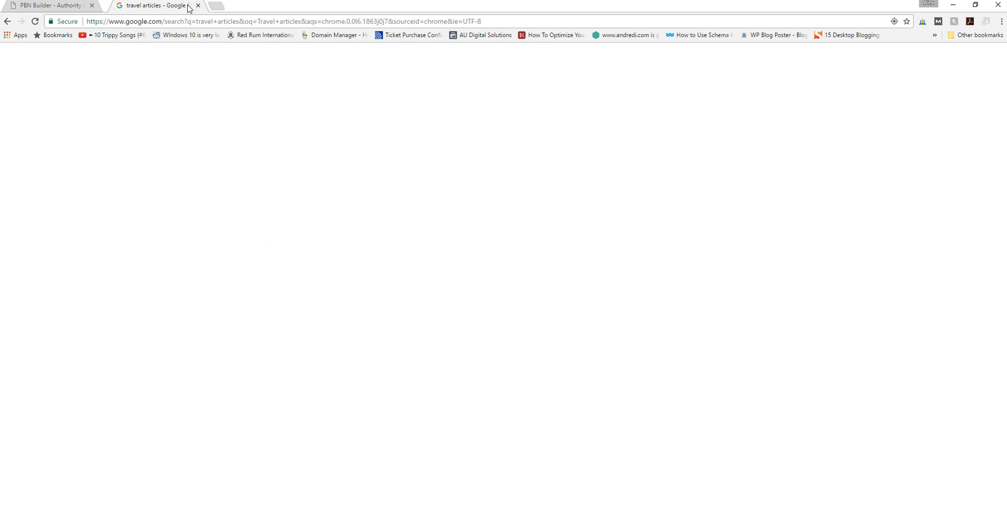
left_click(187, 5)
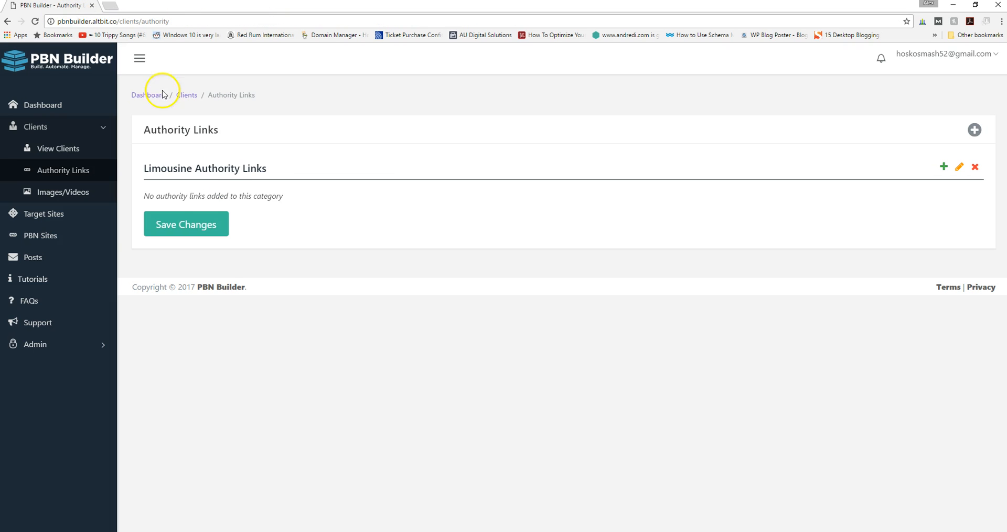
- Start a new link in Limousine Authority Links with the copied freelancer.com URL and the anchors "Limousine article, limo blog"
left_click(944, 166)
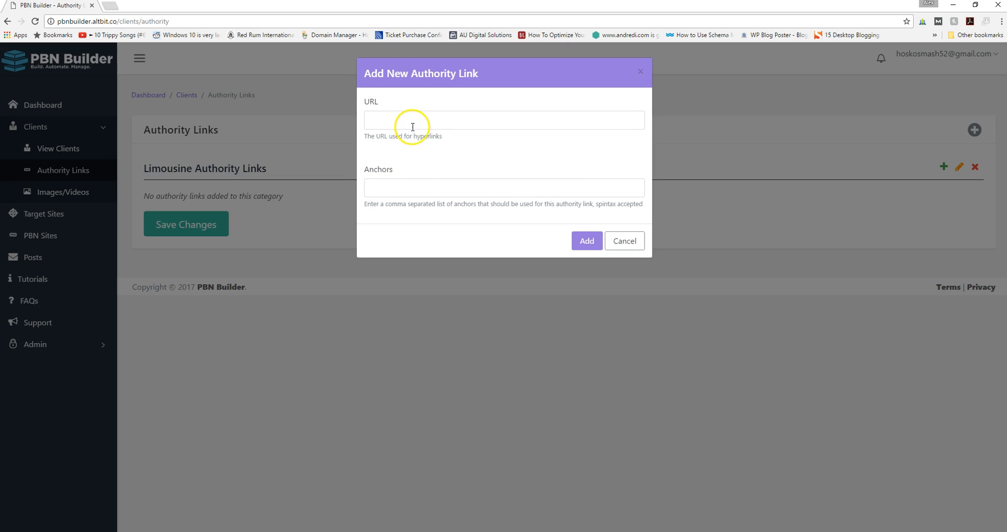
left_click(411, 122)
key("ctrl+v")
left_click(410, 187)
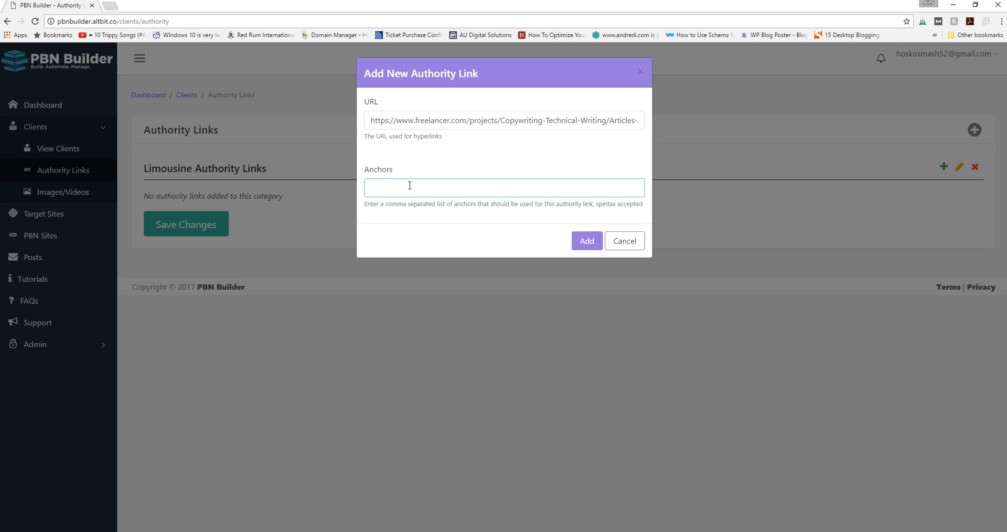
type("Lin")
key("BackSpace")
type("mosuine")
key("BackSpace")
key("BackSpace")
key("BackSpace")
key("BackSpace")
key("BackSpace")
key("BackSpace")
type("usine article, limo blog,")
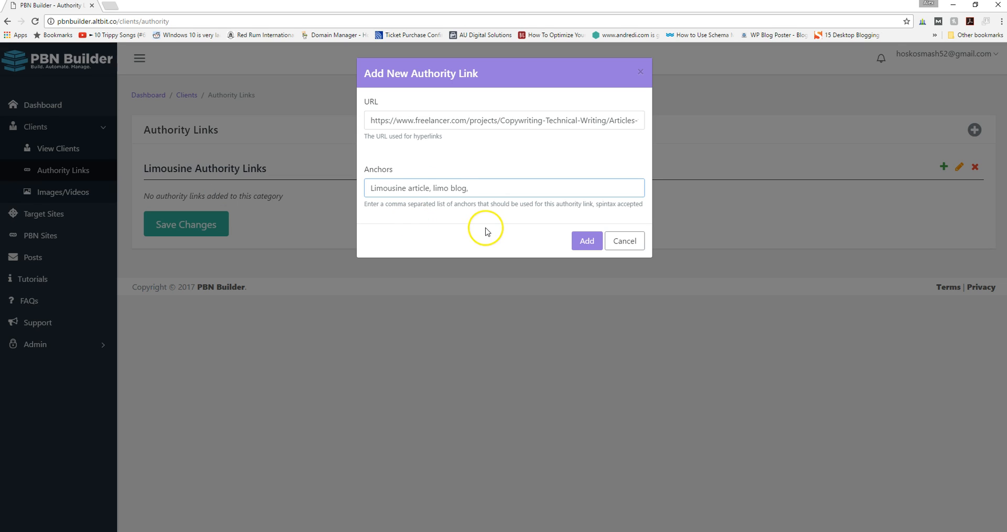
- Complete the new authority link with a third anchor, "Limos in VA", and save the authority link changes
left_click(369, 187)
left_click_drag(369, 187, 415, 191)
left_click(466, 189)
type("Limos in VA")
left_click_drag(502, 192, 471, 190)
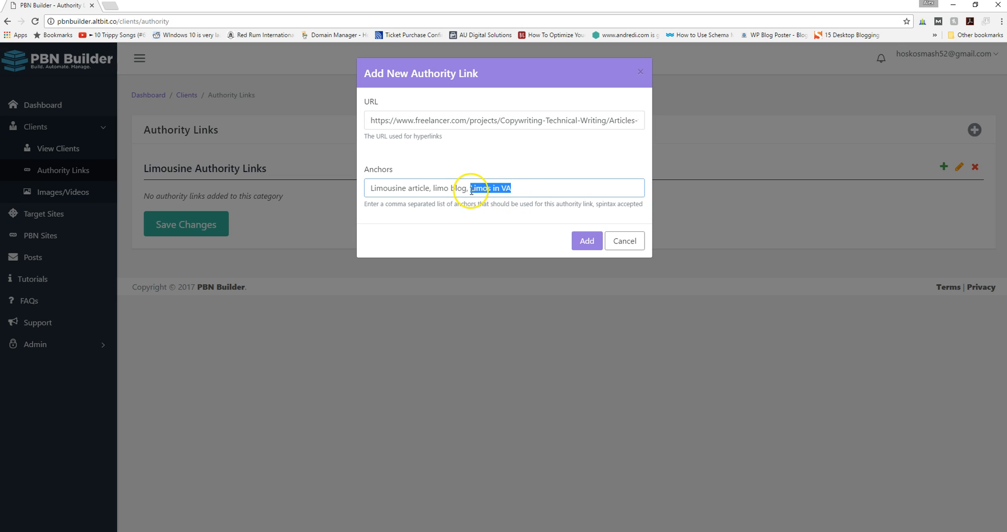
left_click(474, 189)
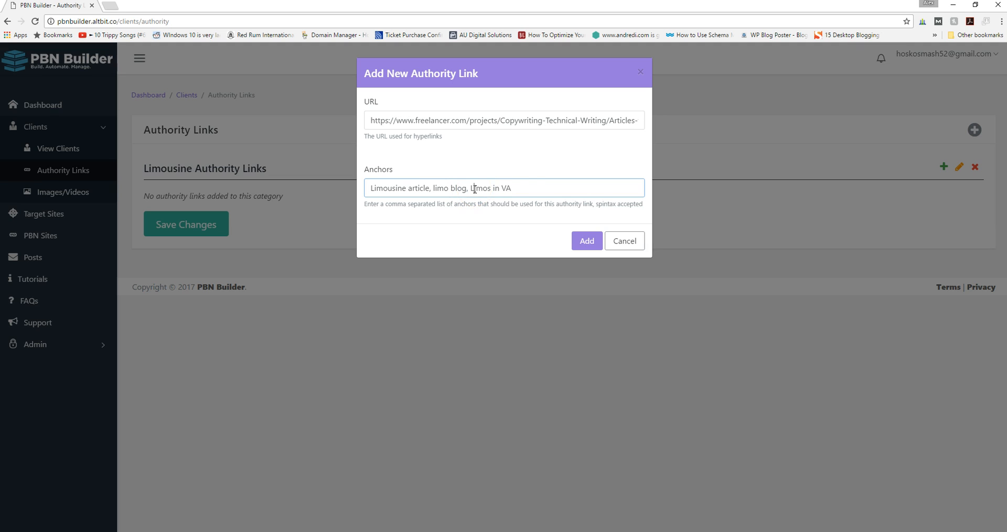
left_click_drag(517, 186, 465, 189)
left_click(482, 189)
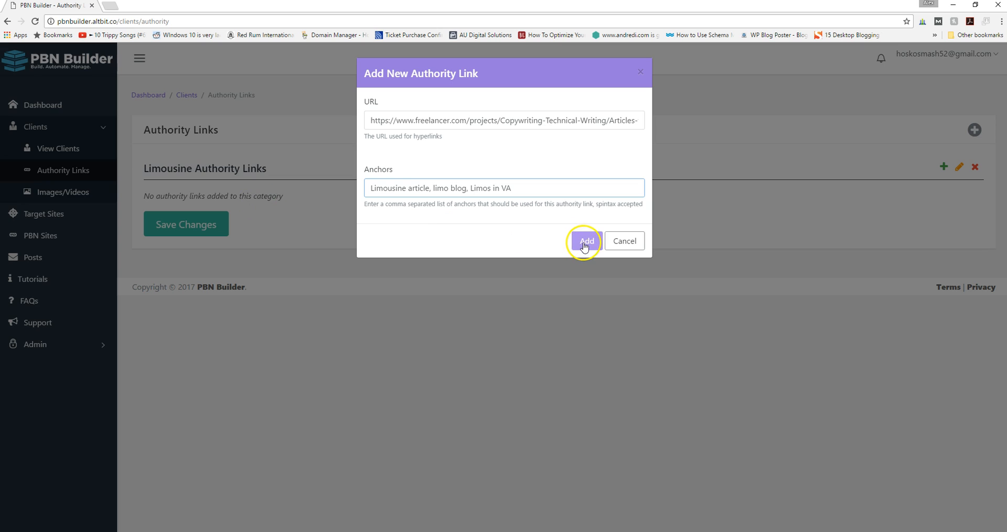
left_click(585, 243)
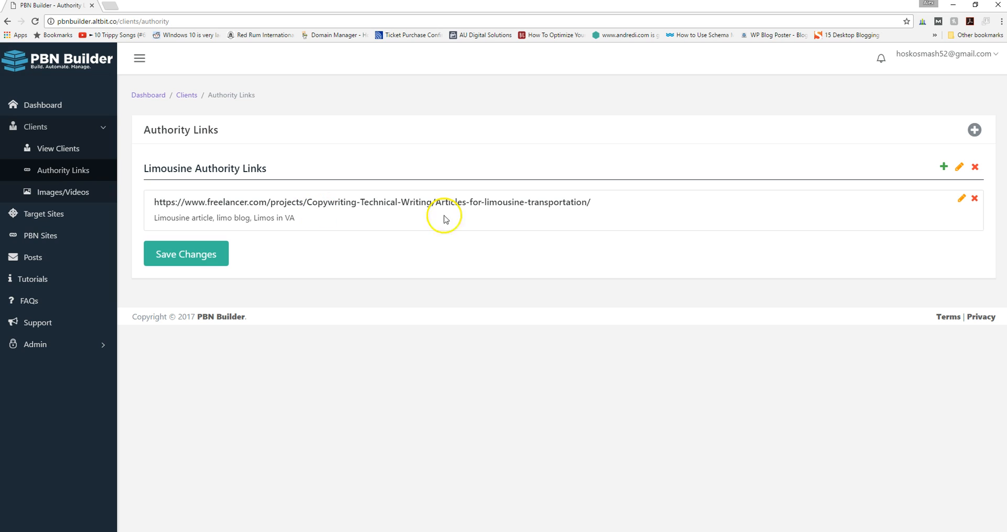
left_click(198, 257)
left_click(198, 257)
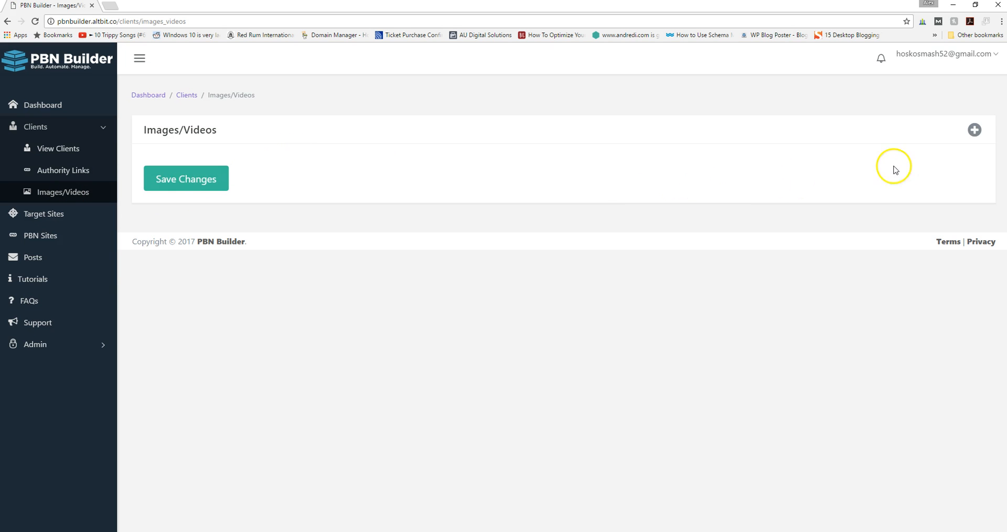
- Create a new images/video category named Limos and Party Buses
left_click(974, 130)
left_click(416, 125)
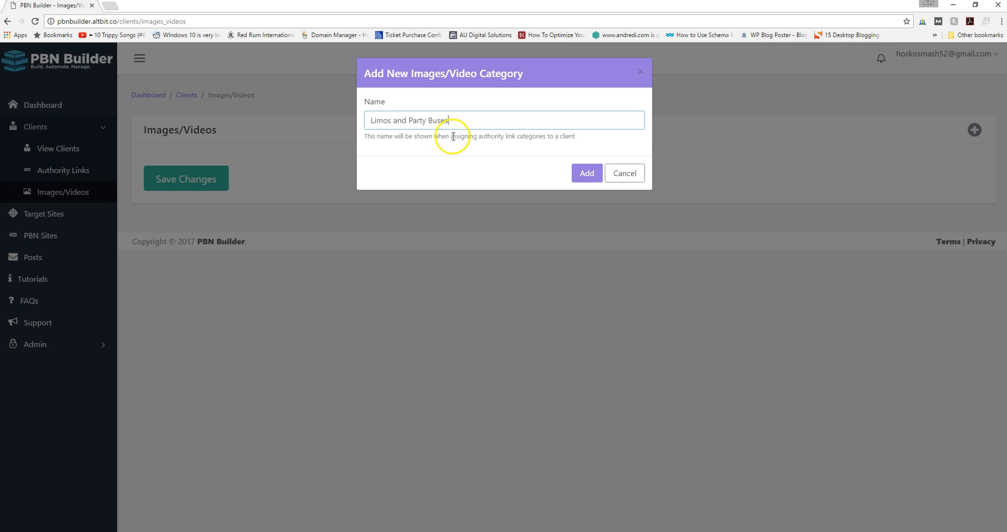
left_click(591, 179)
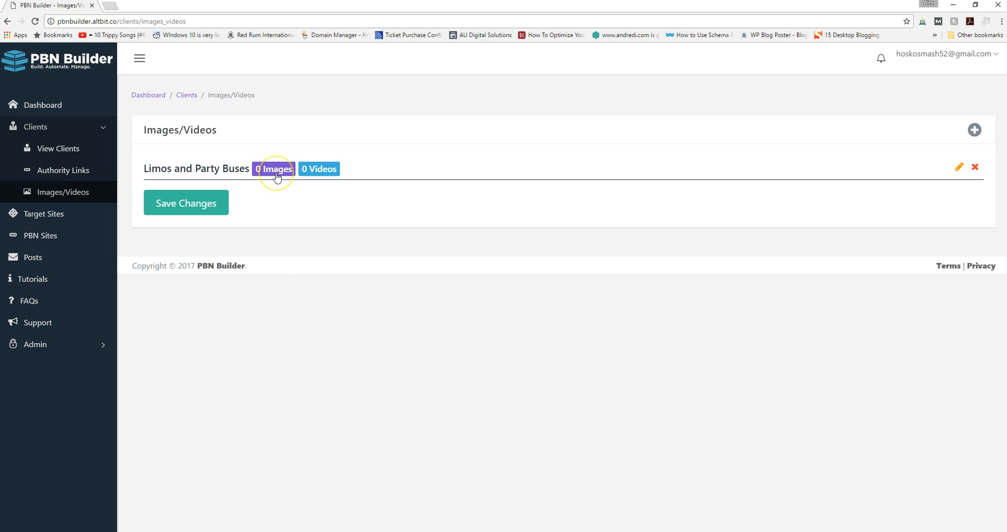
- Search for "Limos" images for the Limos and Party Buses category
left_click(318, 172)
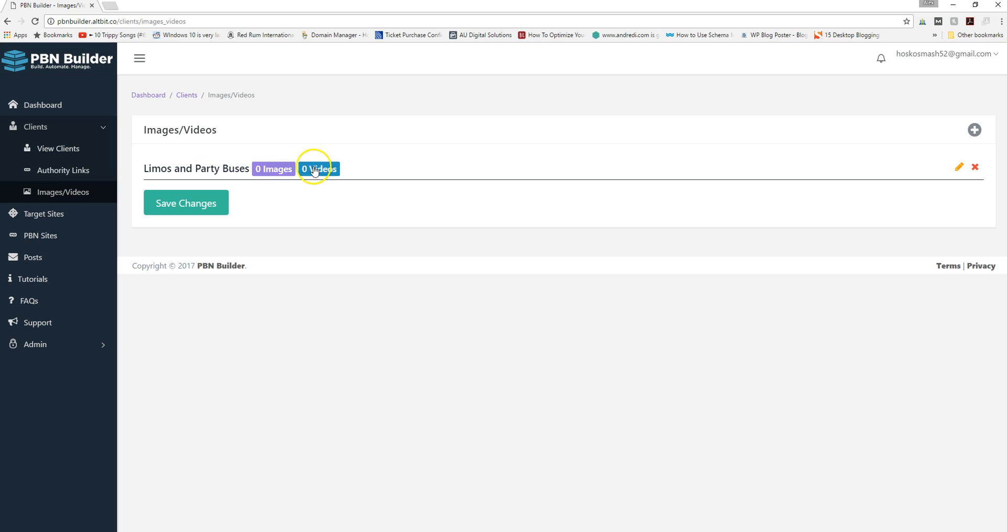
left_click(271, 170)
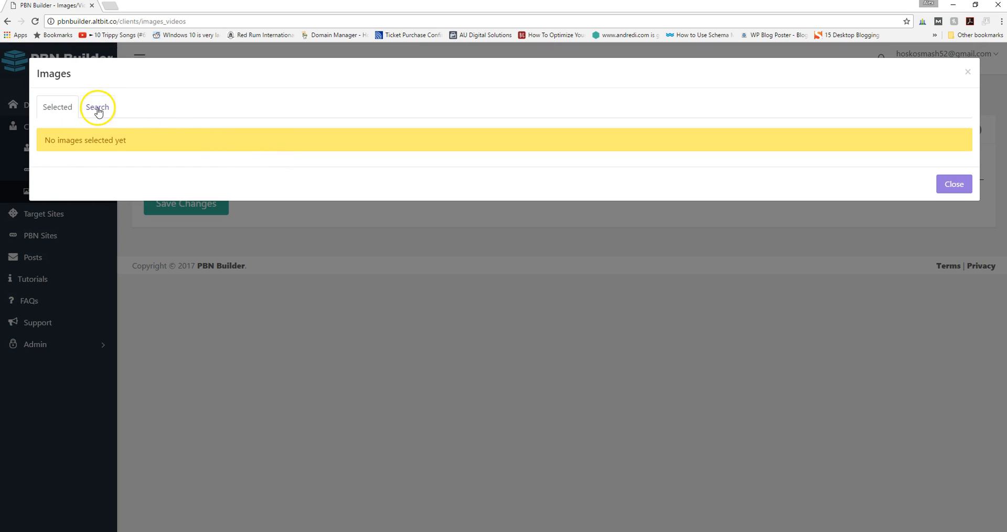
left_click(102, 108)
left_click(49, 115)
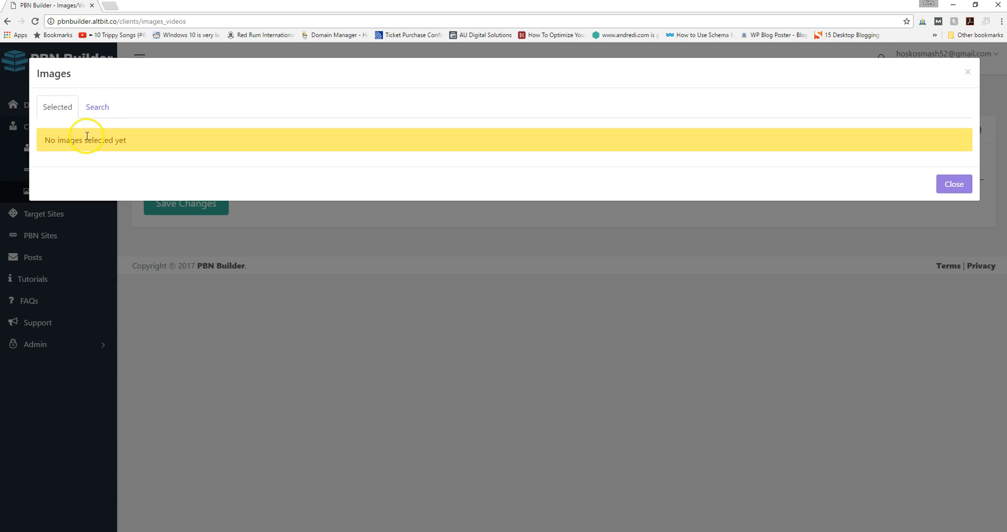
left_click(98, 108)
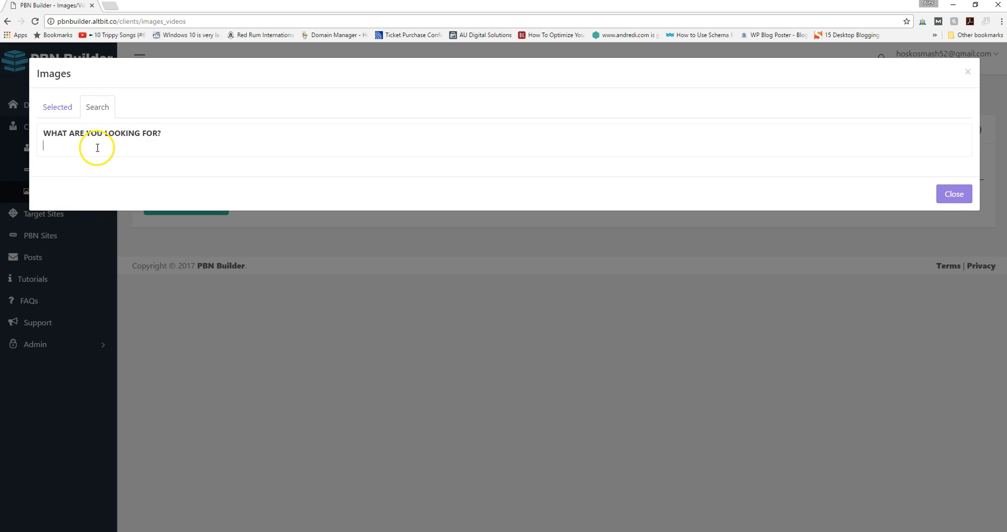
type("Limos")
key("Return")
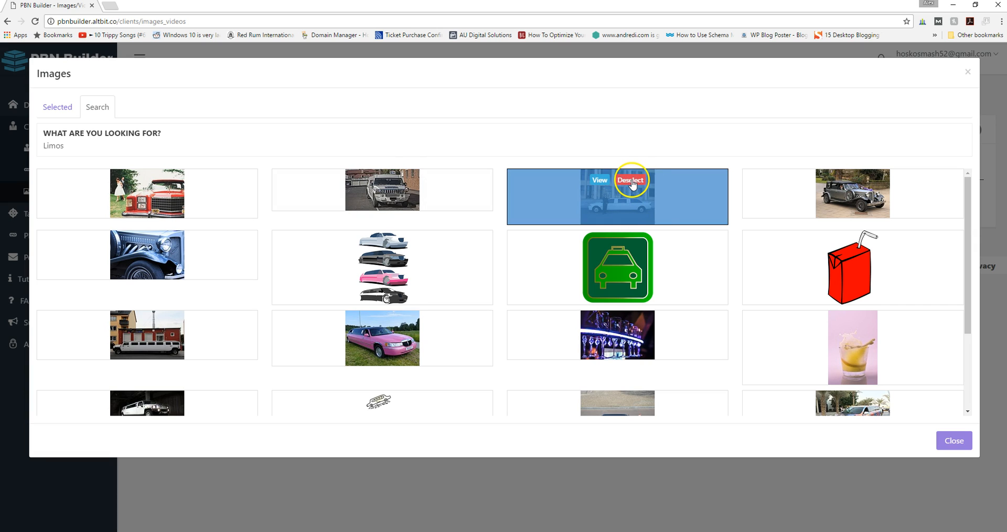
- Select the party-lit limo interior and eight more stretch limo photos from the results, and review the selected images
scroll(645, 231, "down", 2)
left_click(634, 224)
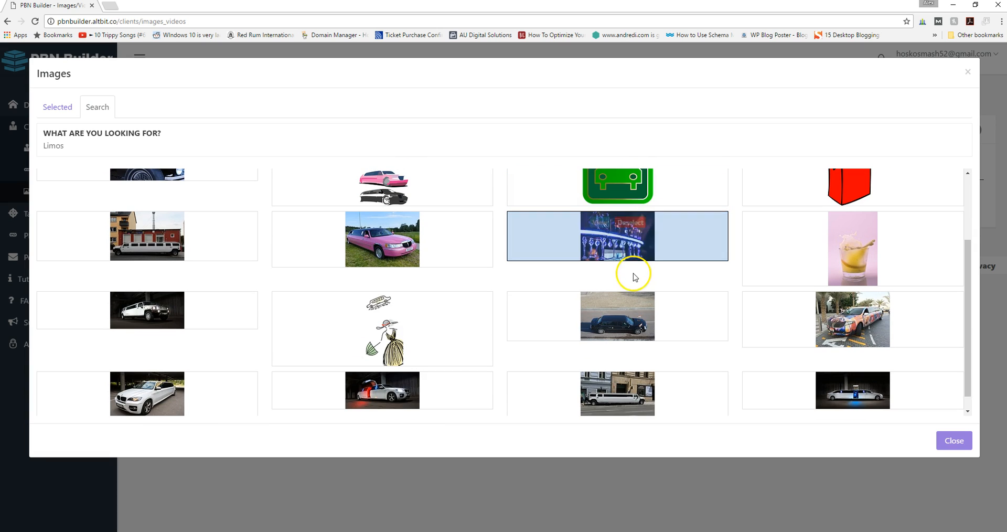
left_click(866, 303)
left_click(866, 385)
left_click(635, 384)
left_click(409, 383)
left_click(162, 382)
left_click(159, 302)
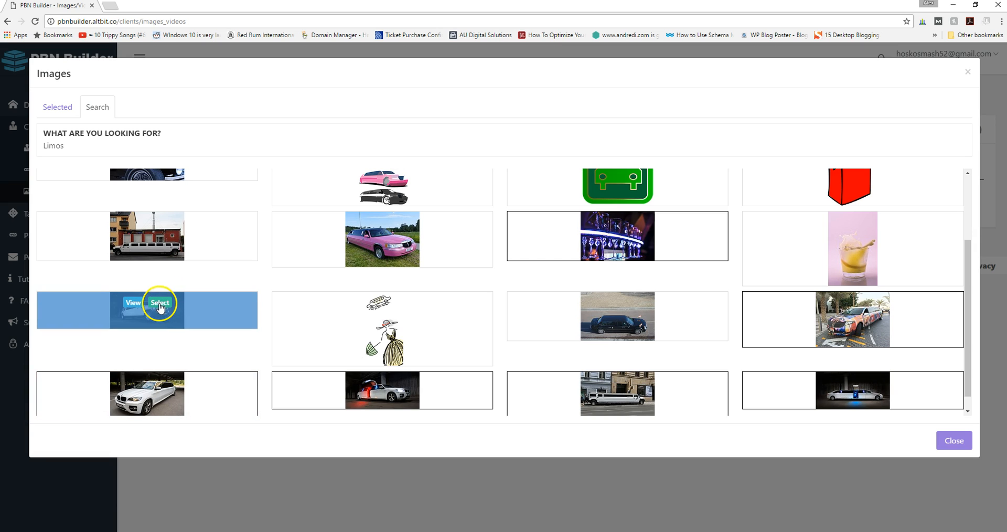
left_click(162, 223)
left_click(398, 222)
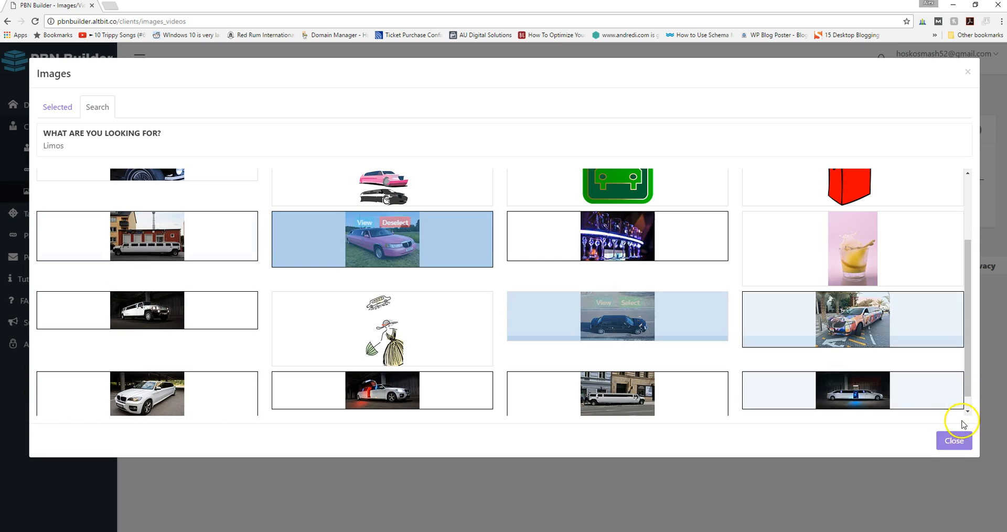
scroll(679, 316, "up", 2)
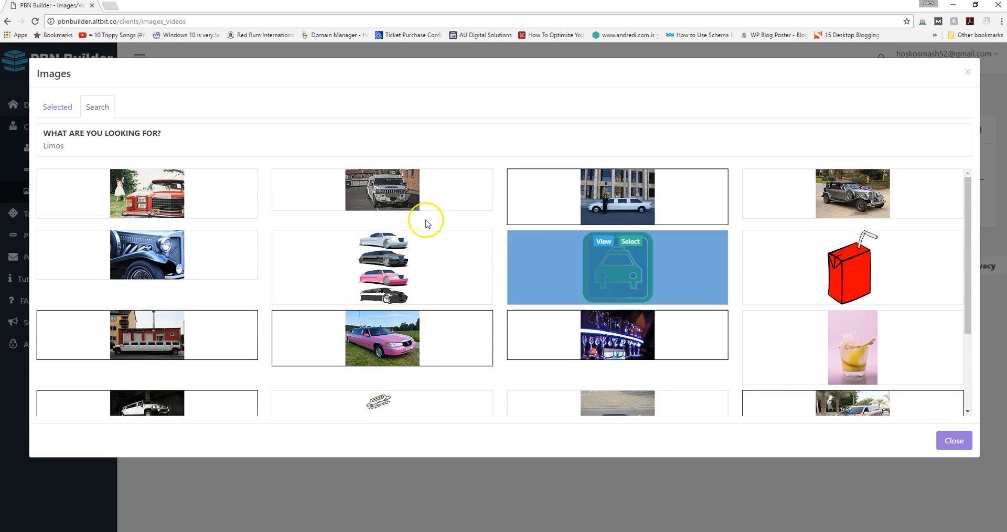
left_click(68, 116)
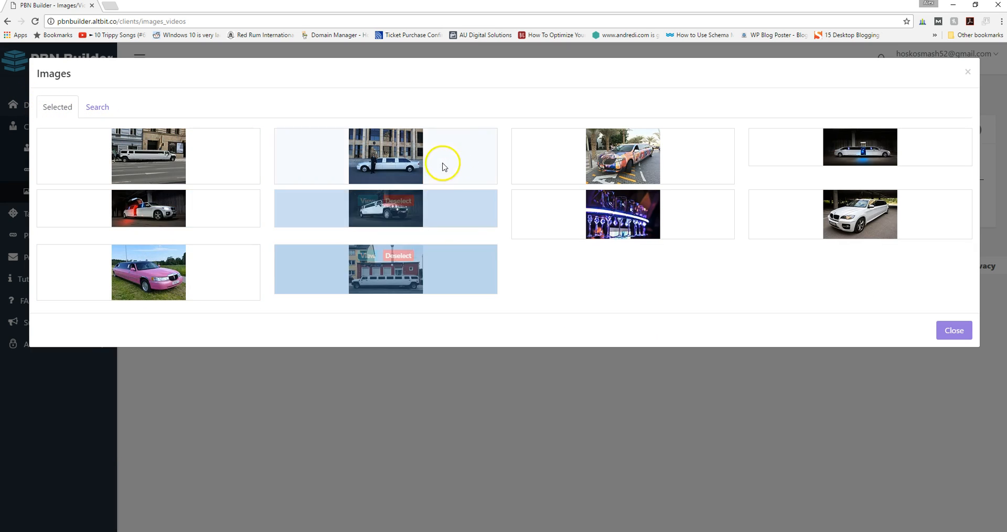
- Search for "Party Bus" images for the Limos and Party Buses category
left_click(98, 108)
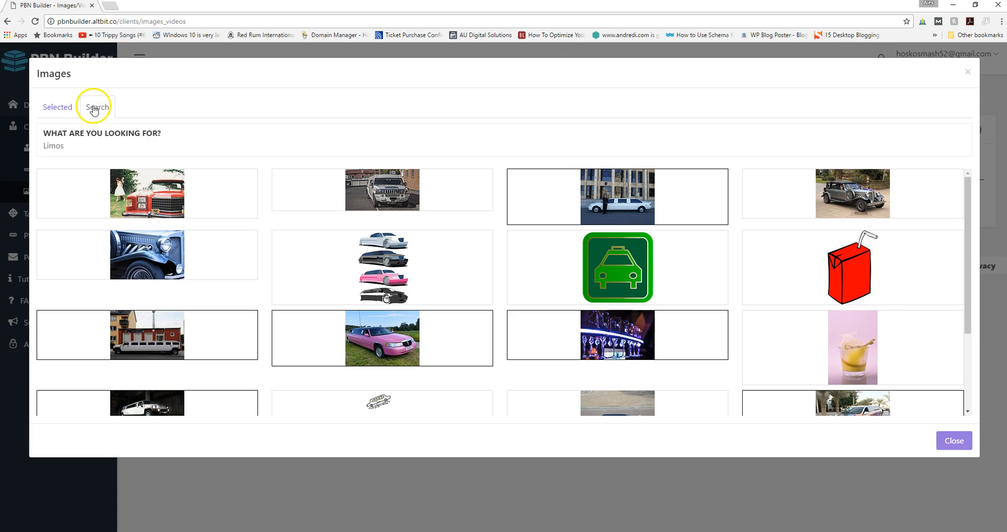
left_click_drag(79, 146, 32, 143)
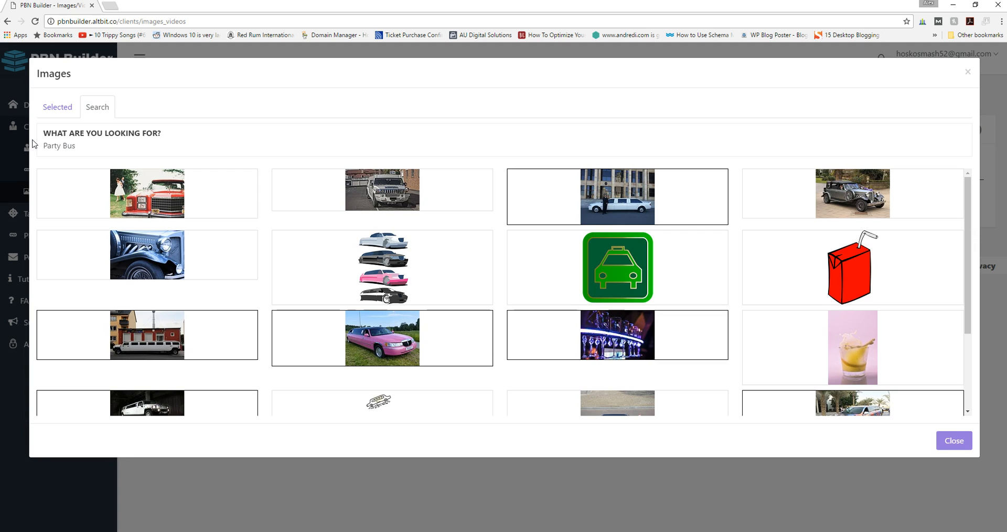
key("Return")
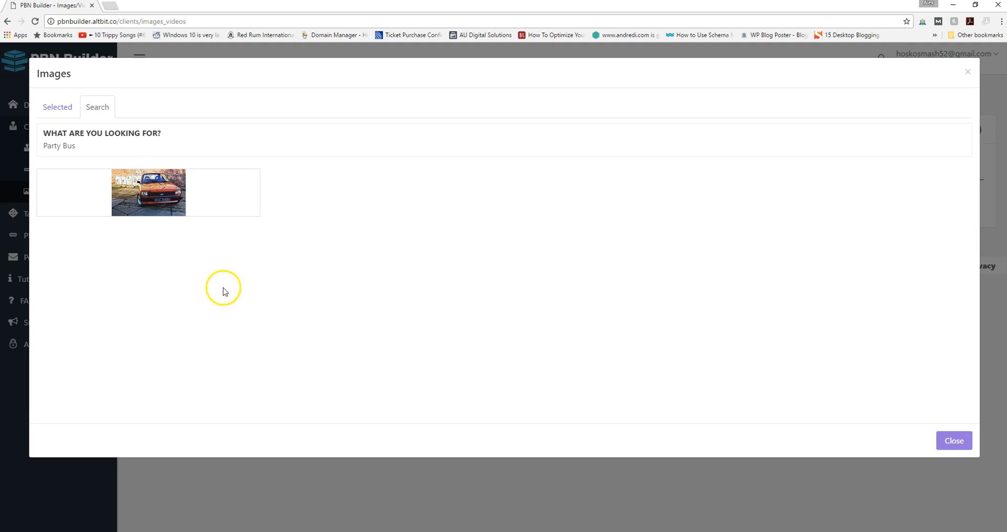
- Replace the image search term with "Sedans" and look through the matching pictures
left_click_drag(89, 149, 20, 147)
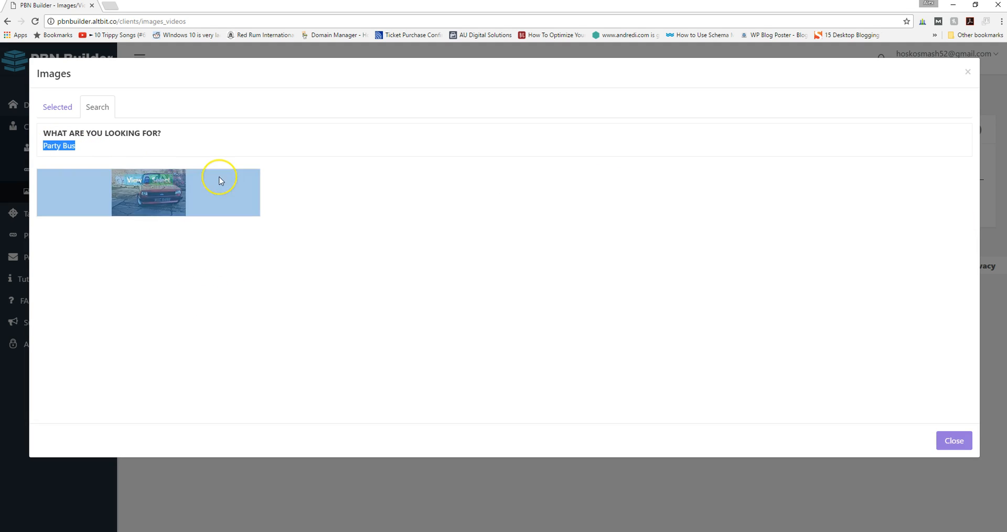
key("Return")
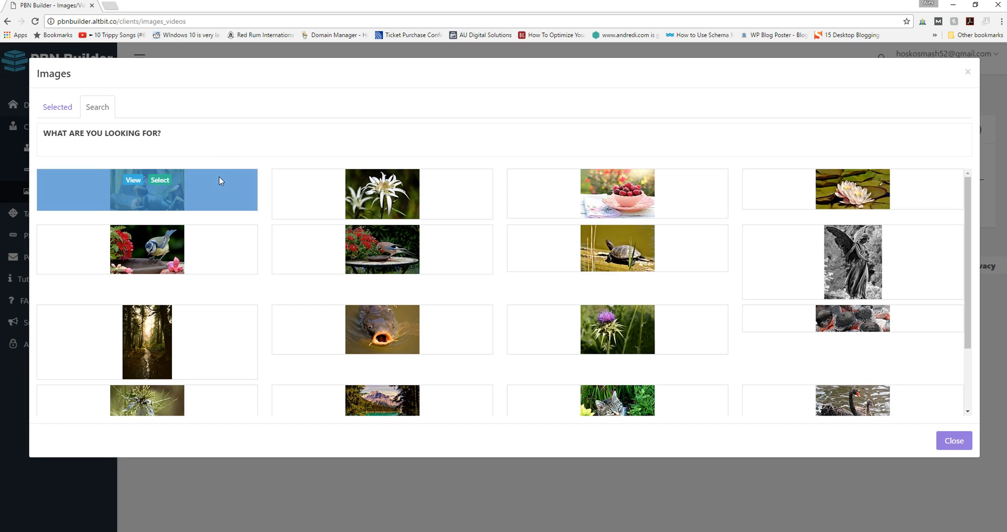
left_click(89, 149)
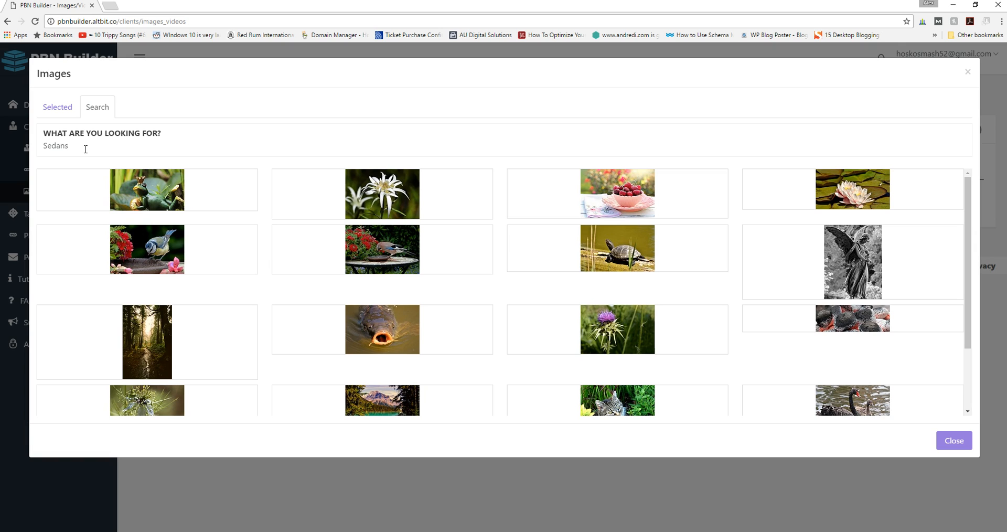
key("Return")
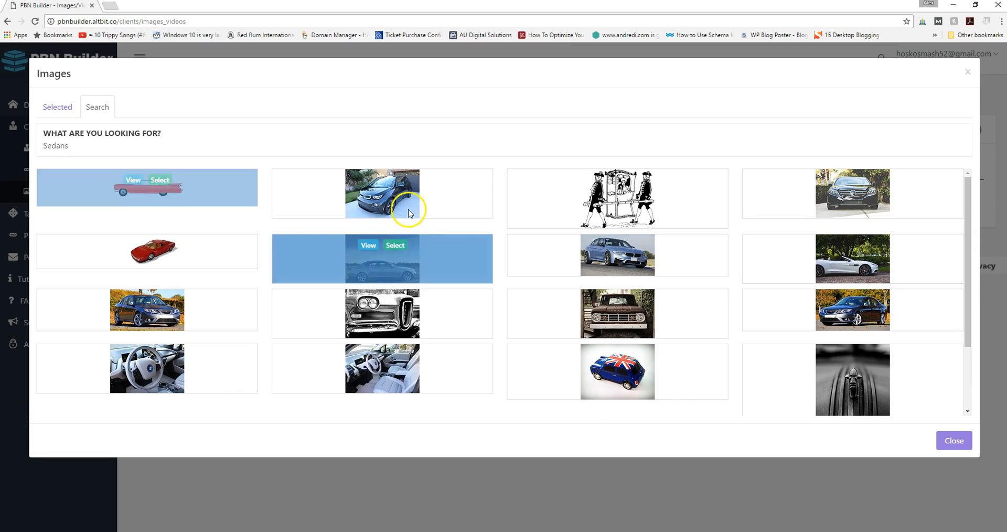
scroll(718, 319, "down", 2)
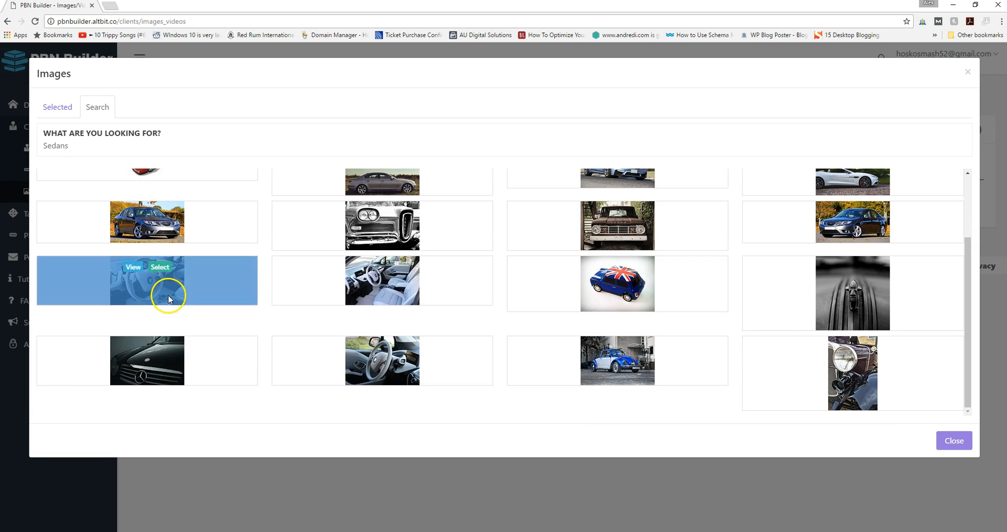
- Search for "Drivers" images and look through the matching pictures
scroll(168, 299, "up", 2)
left_click(90, 147)
key("ctrl+a")
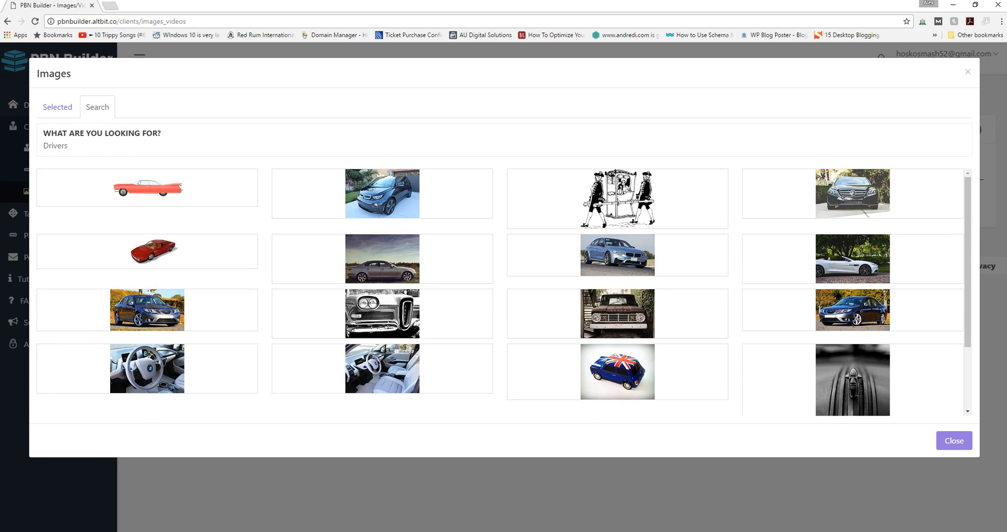
key("Return")
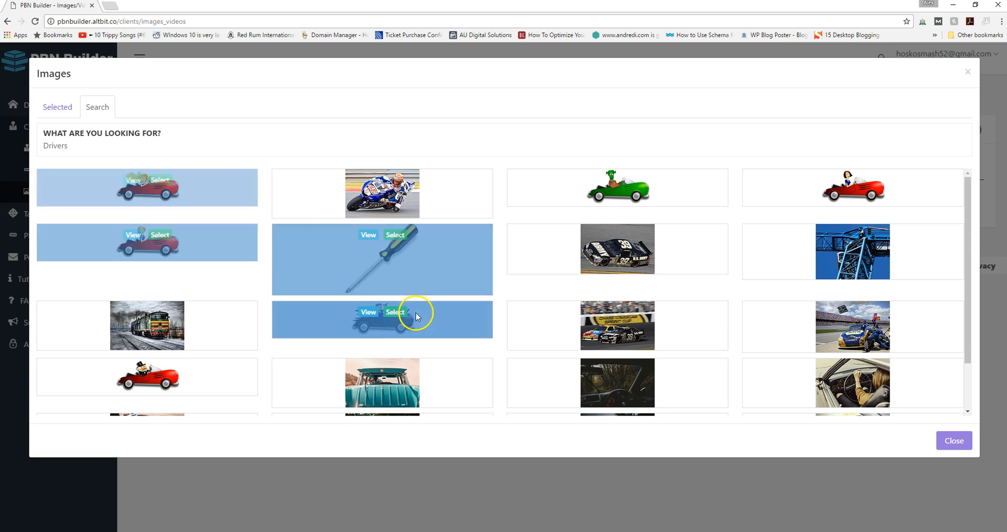
scroll(650, 339, "down", 1)
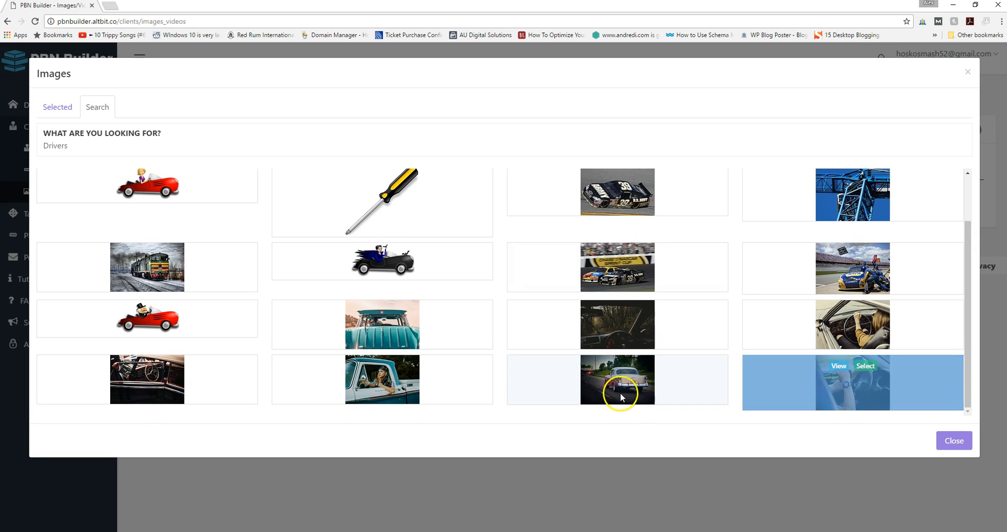
- Clear the image search, check the selected images, and save the Limos and Party Buses category with them
scroll(117, 188, "up", 1)
left_click_drag(88, 143, 14, 140)
key("BackSpace")
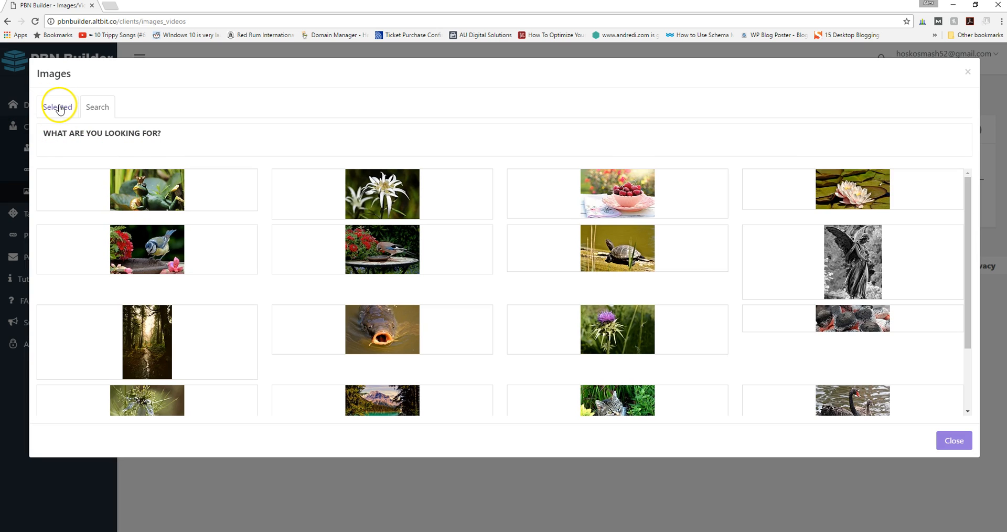
left_click(59, 109)
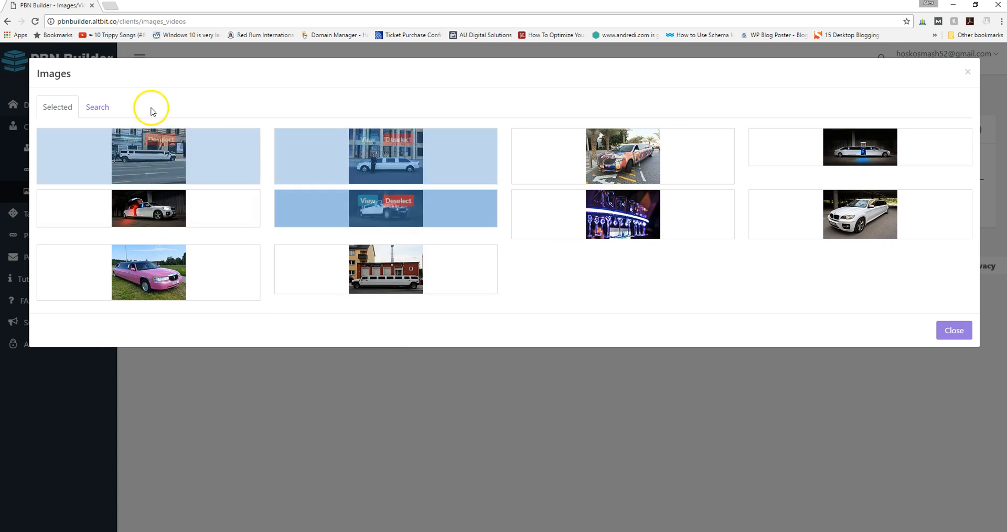
left_click(953, 331)
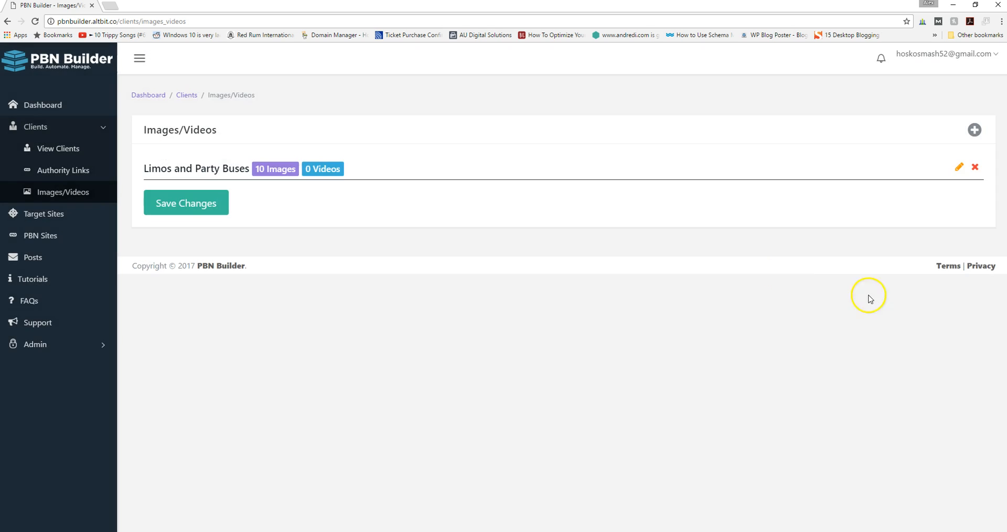
left_click(176, 214)
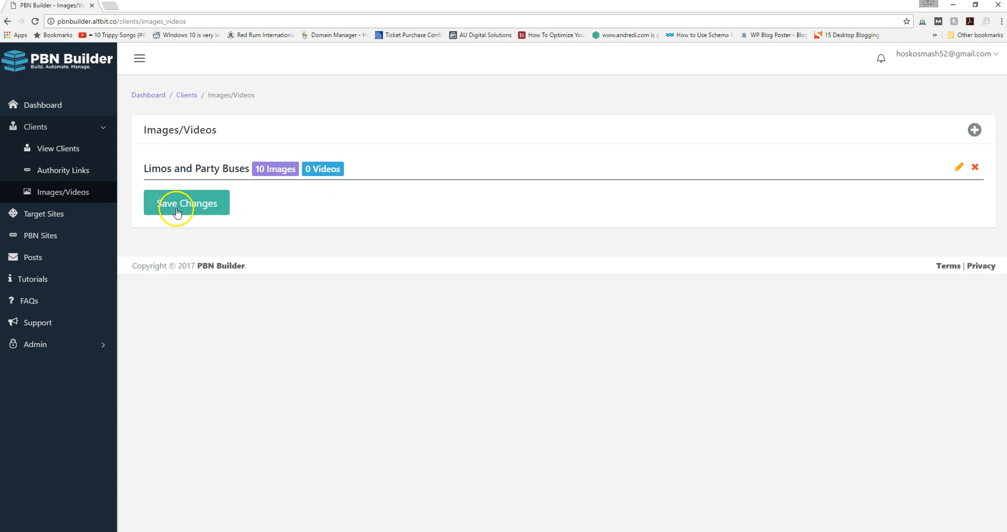
- Search for "Limos" videos for the Limos and Party Buses category
left_click(316, 168)
left_click(91, 106)
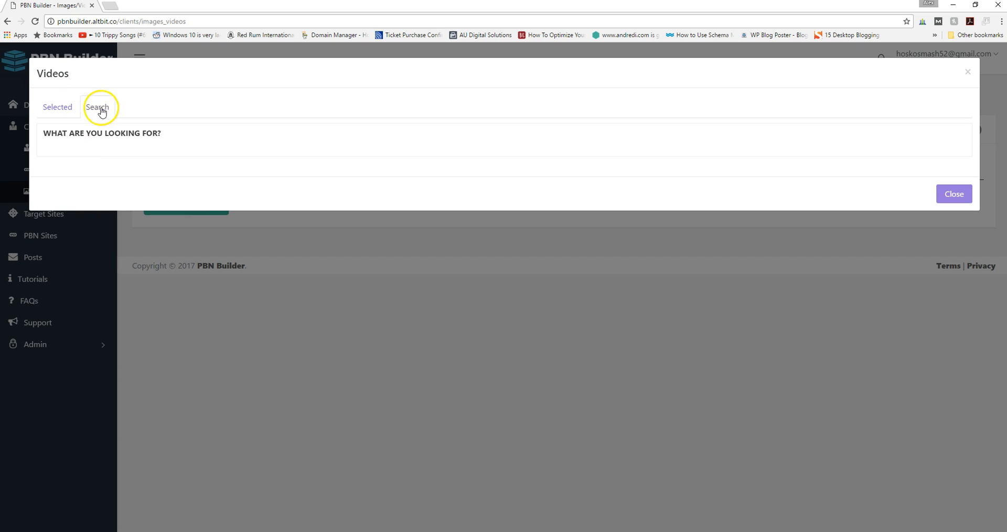
type("Li")
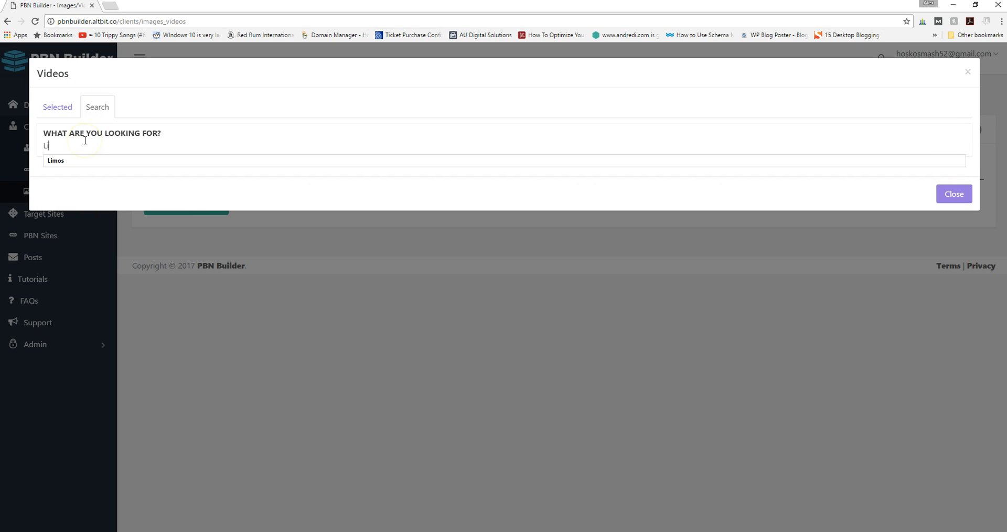
type("mos")
key("Return")
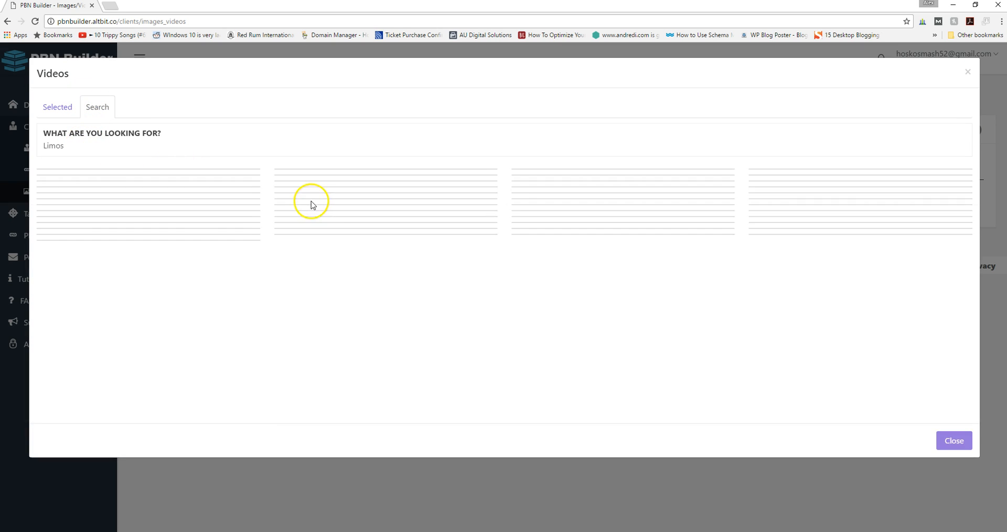
- Select the "15 Insanely Awesome Limos", "Top 10 Most Coolest Limousines In The World", "7 ULTIMATE Luxurious Car Limousines" and 2003 Lincoln Town Car videos
mouse_move(207, 219)
mouse_move(403, 218)
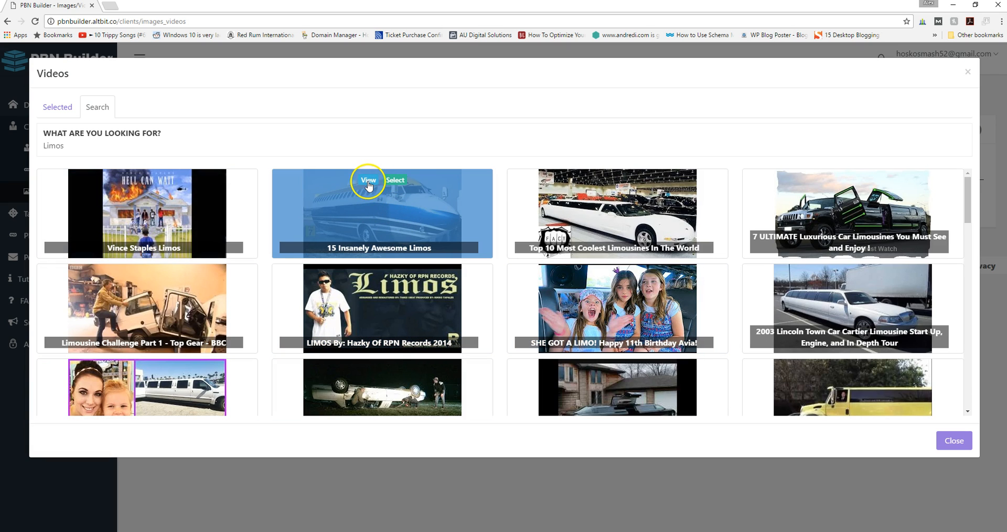
left_click(400, 183)
mouse_move(609, 223)
left_click(629, 179)
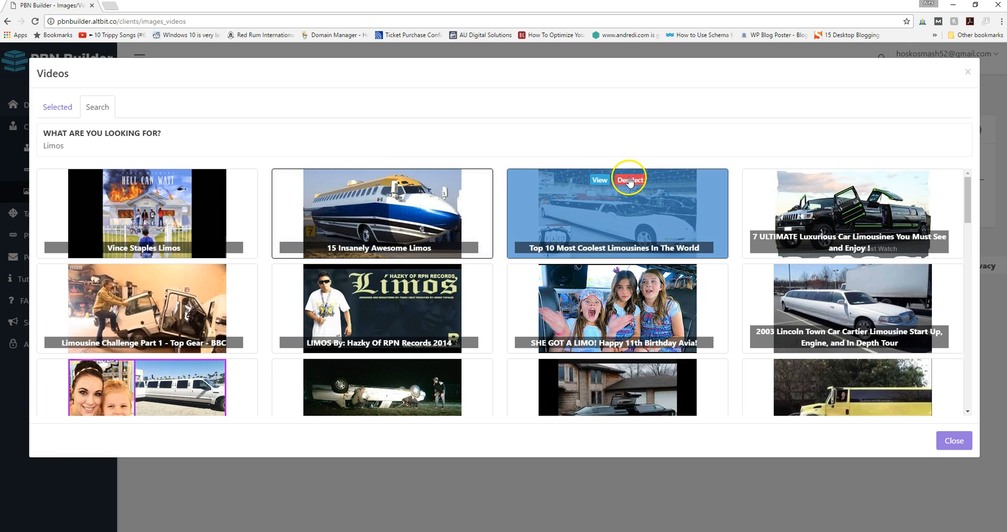
left_click(861, 179)
left_click(864, 275)
- Add the birthday limo, Hazky LIMOS, Top Gear Limousine Challenge, "WE GOT A LIMO", "The coolest limos ever!" and "The Biggest Limo in the World" videos
left_click(637, 282)
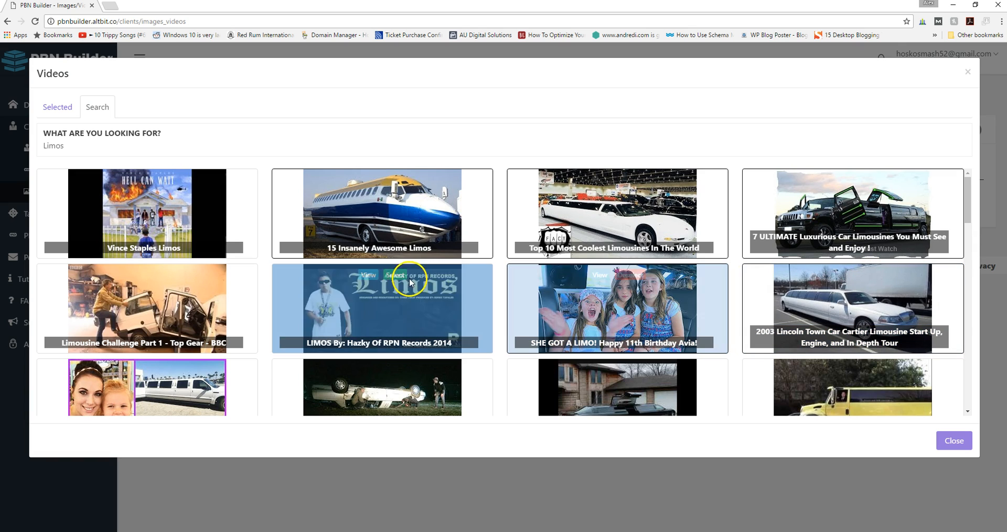
left_click(396, 280)
left_click(158, 282)
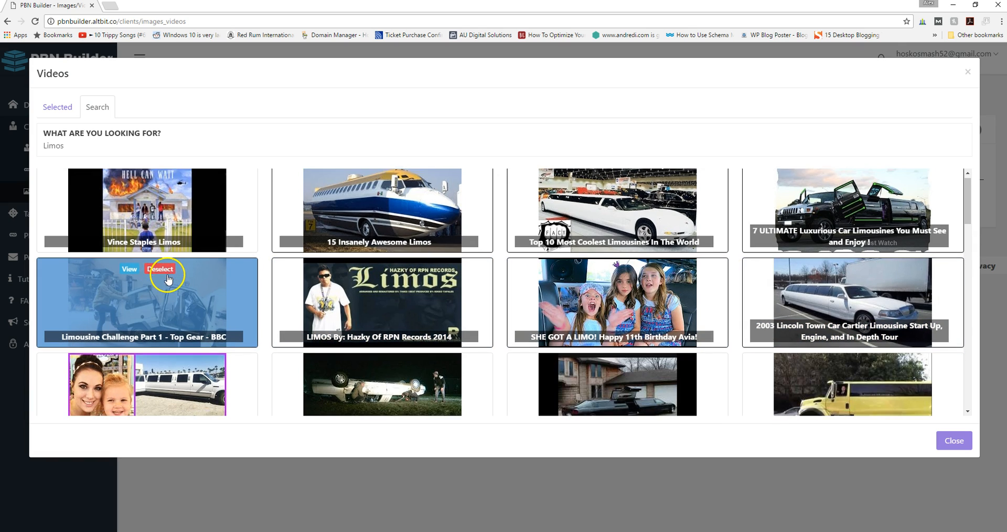
scroll(158, 284, "down", 2)
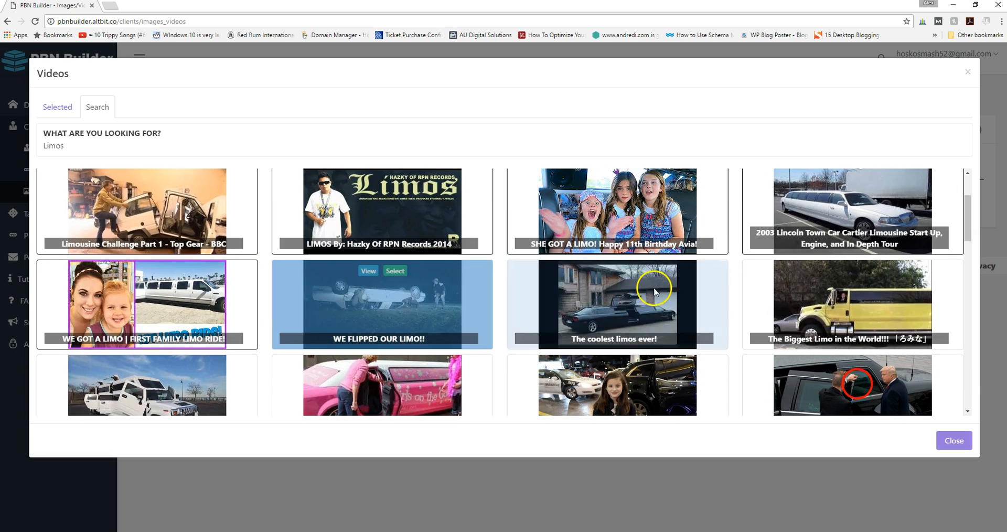
left_click(632, 273)
left_click(866, 272)
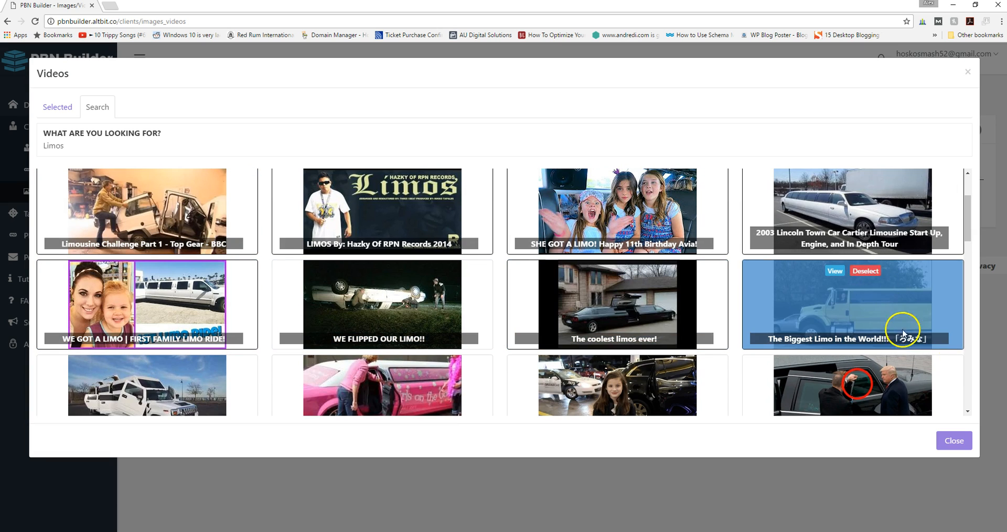
- Review the selected videos and save the Limos and Party Buses category with them
left_click(58, 109)
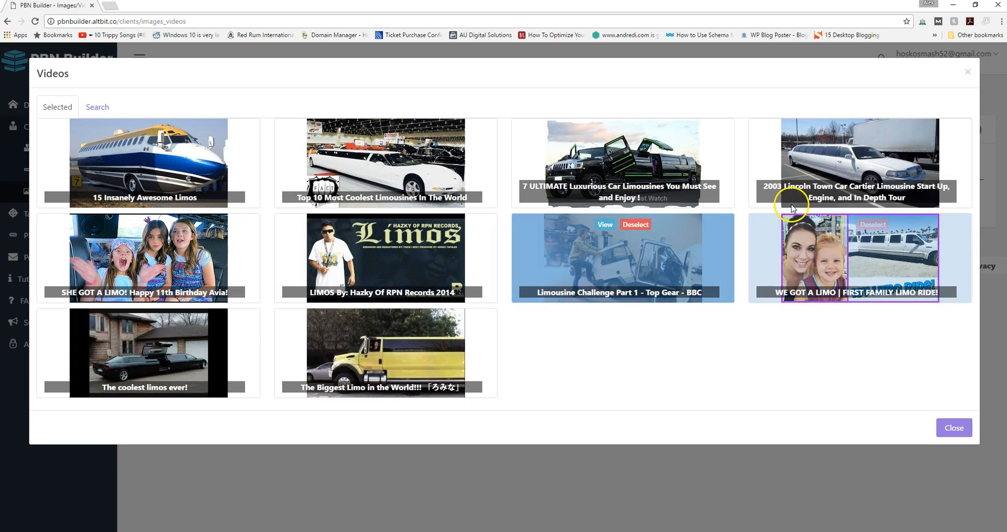
left_click(959, 430)
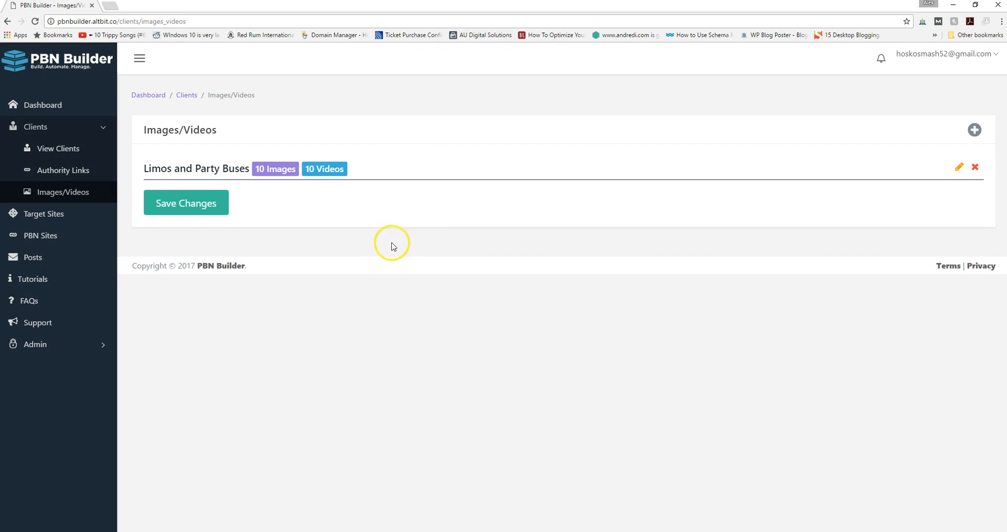
left_click(178, 200)
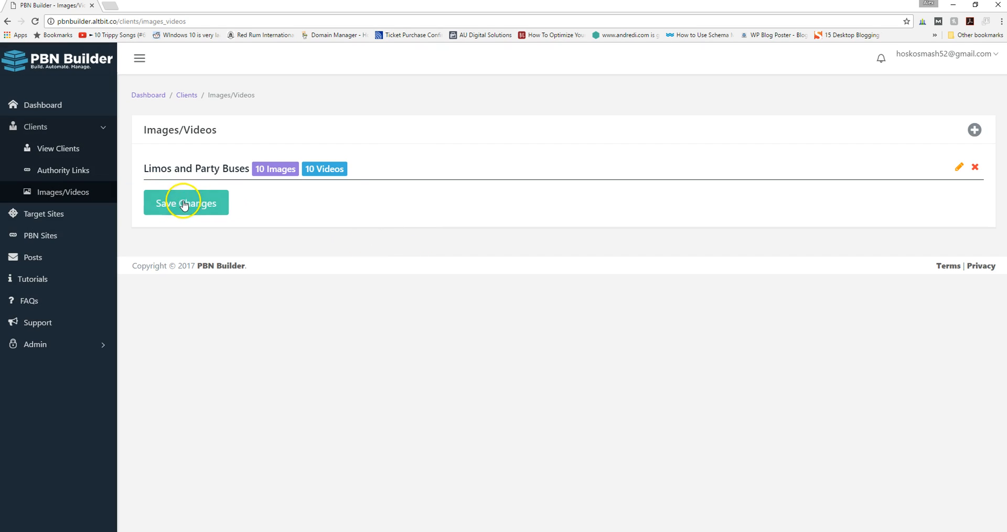
- Open the Test Limo Company client for editing at its authority link and image/video category fields
left_click(58, 149)
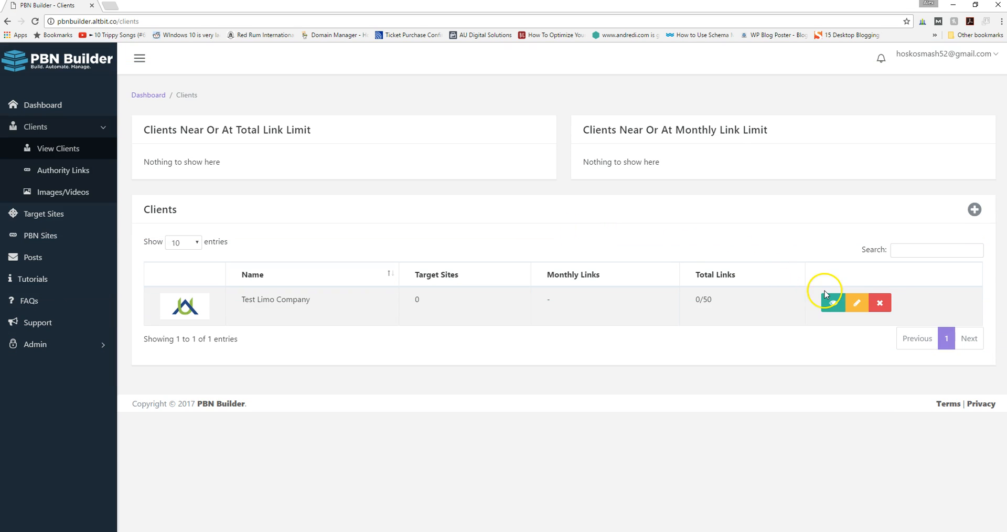
left_click(858, 307)
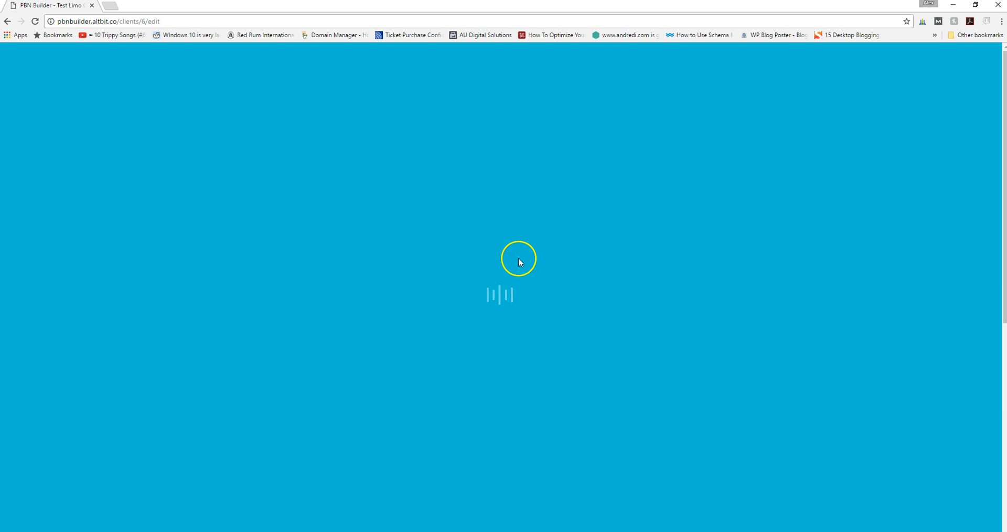
scroll(189, 283, "down", 5)
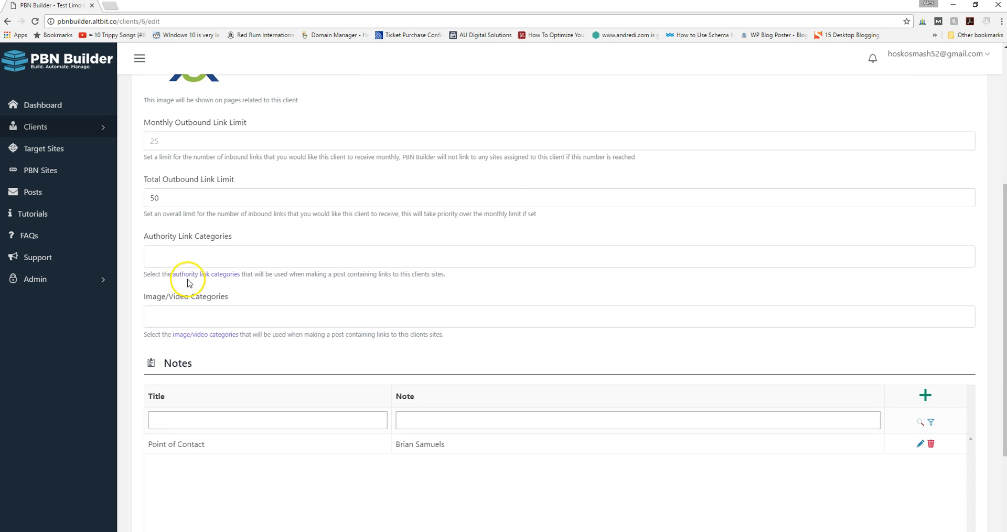
- Assign the Limousine Authority Links and the Limos and Party Buses categories to the Test Limo Company client and save the client
left_click(171, 256)
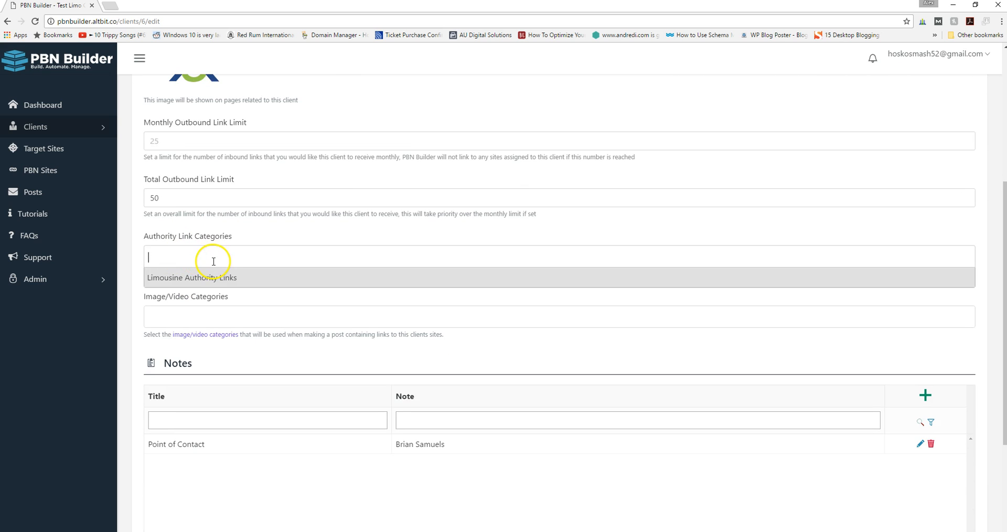
left_click(188, 280)
left_click(181, 313)
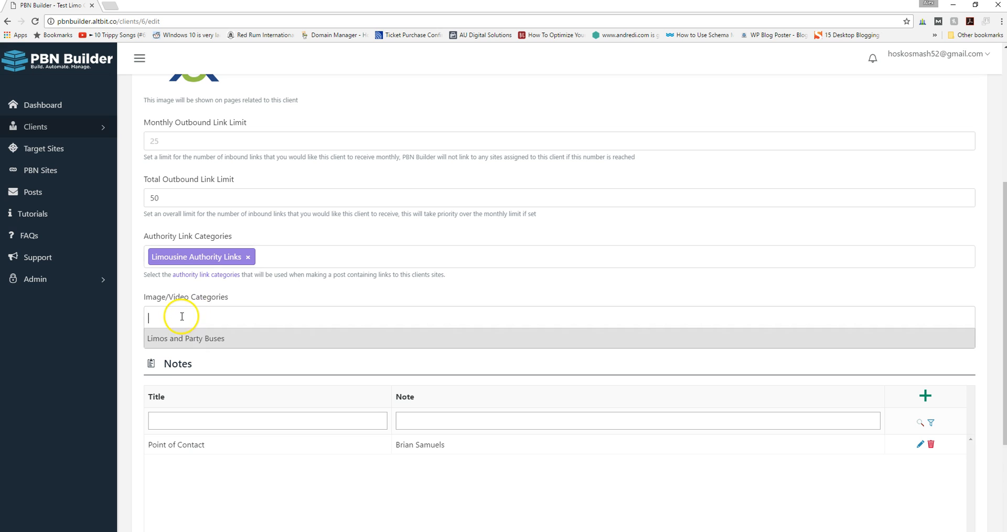
left_click(190, 340)
scroll(401, 379, "down", 2)
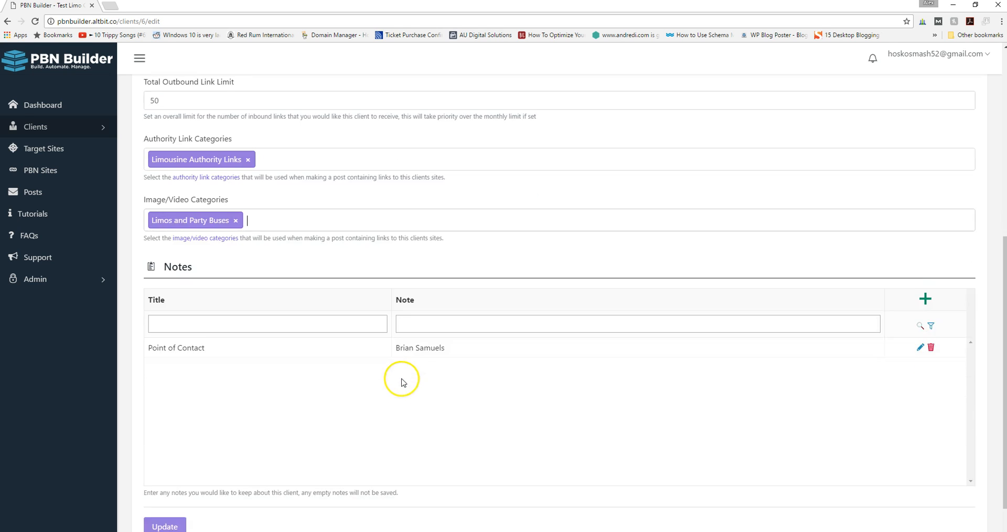
scroll(403, 382, "down", 1)
left_click(167, 472)
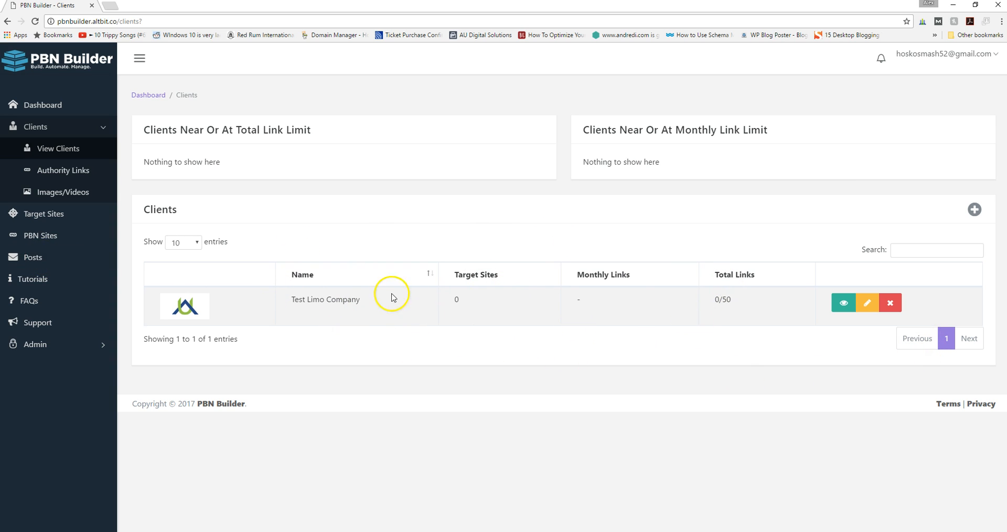
left_click(313, 300)
left_click_drag(378, 299, 291, 299)
left_click(310, 299)
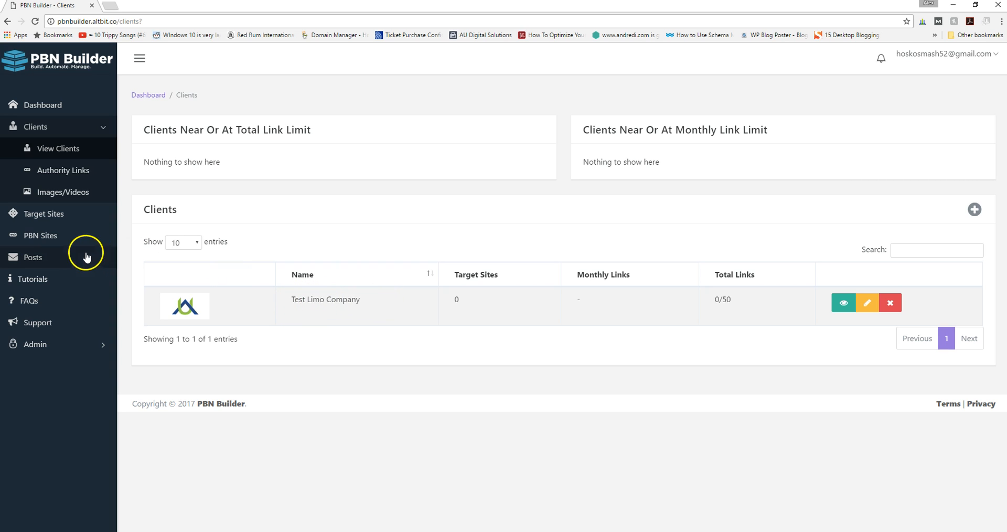
- Open a new post form and examine its content, link target, authority link and image/video options
left_click(63, 261)
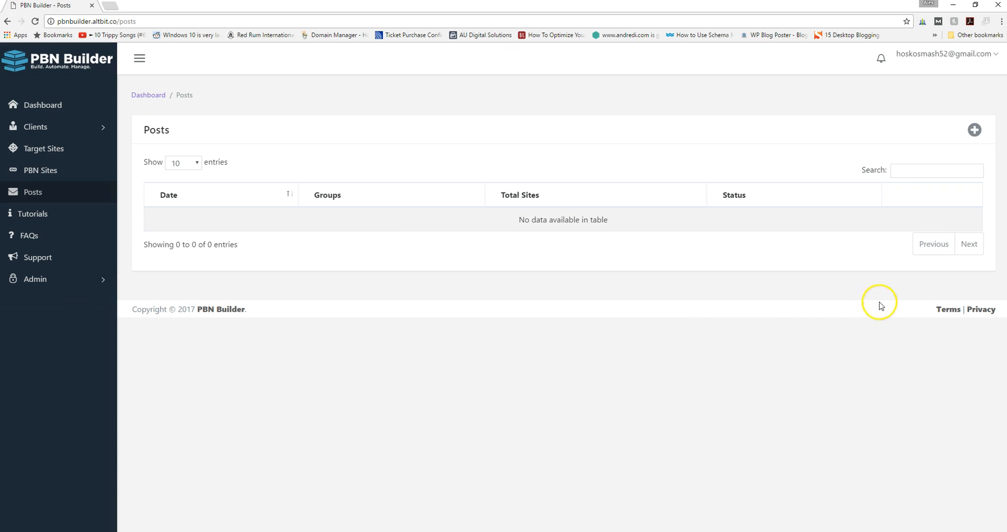
left_click(979, 134)
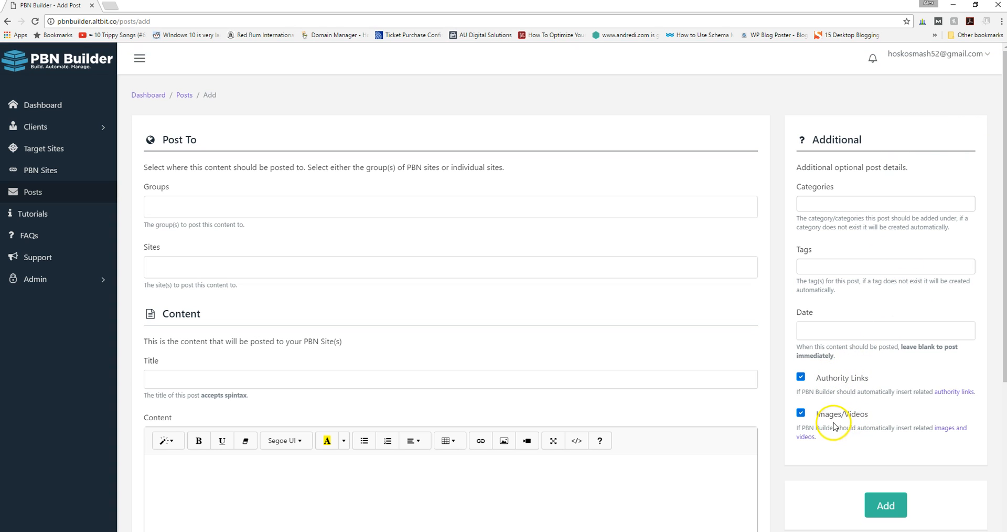
scroll(849, 420, "down", 5)
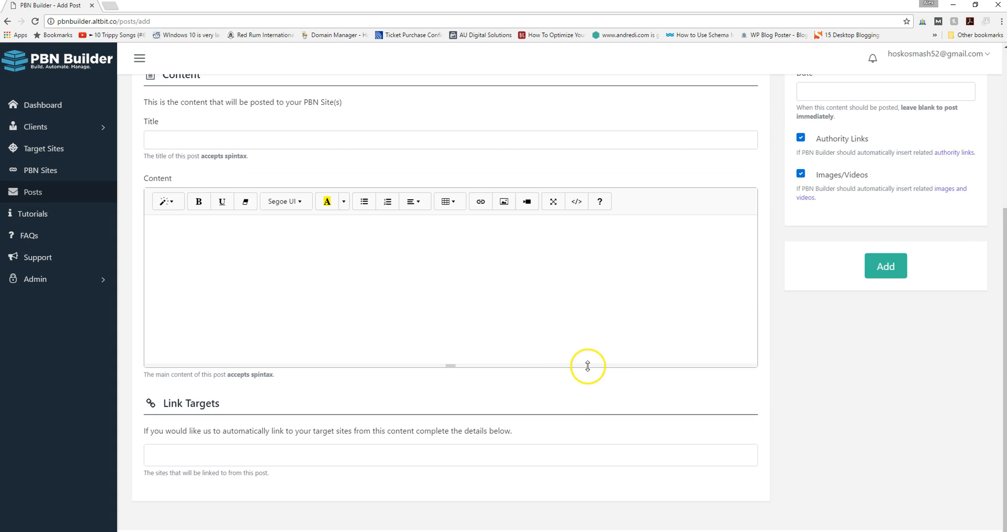
scroll(535, 355, "up", 5)
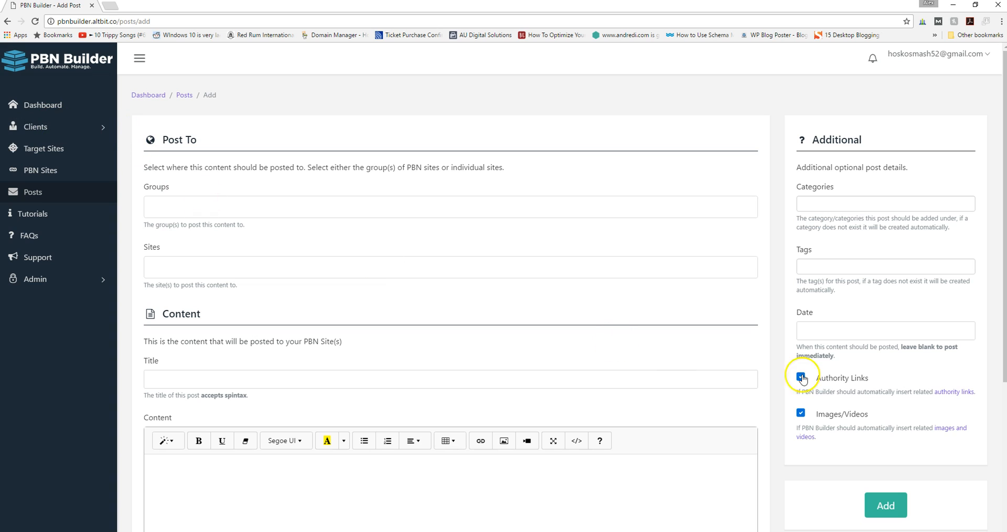
- Return to the dashboard and show the client subsections in the site navigation
left_click(34, 106)
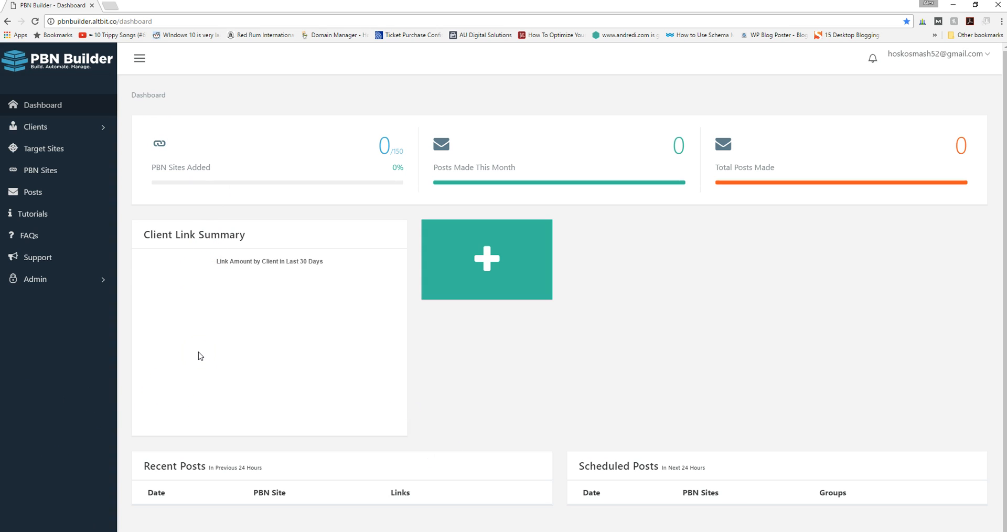
left_click(100, 129)
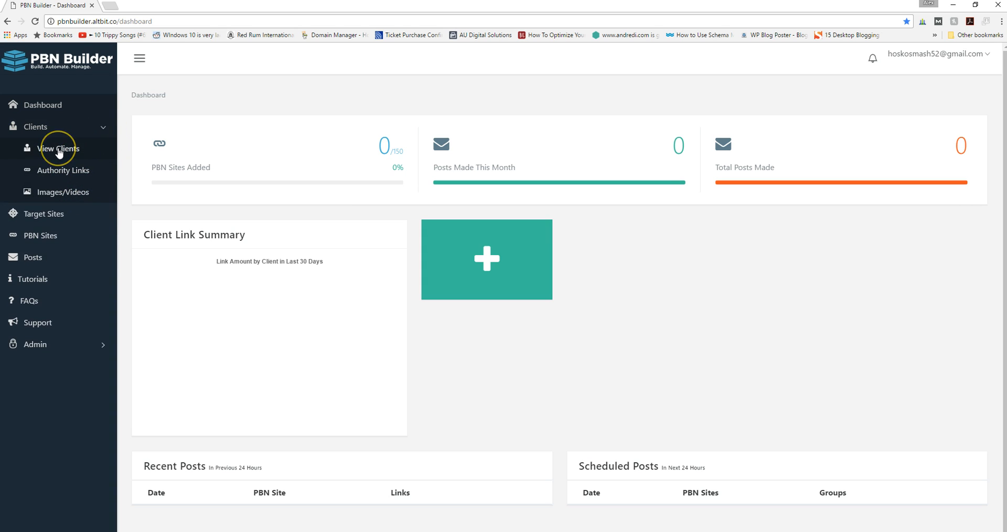
left_click(45, 256)
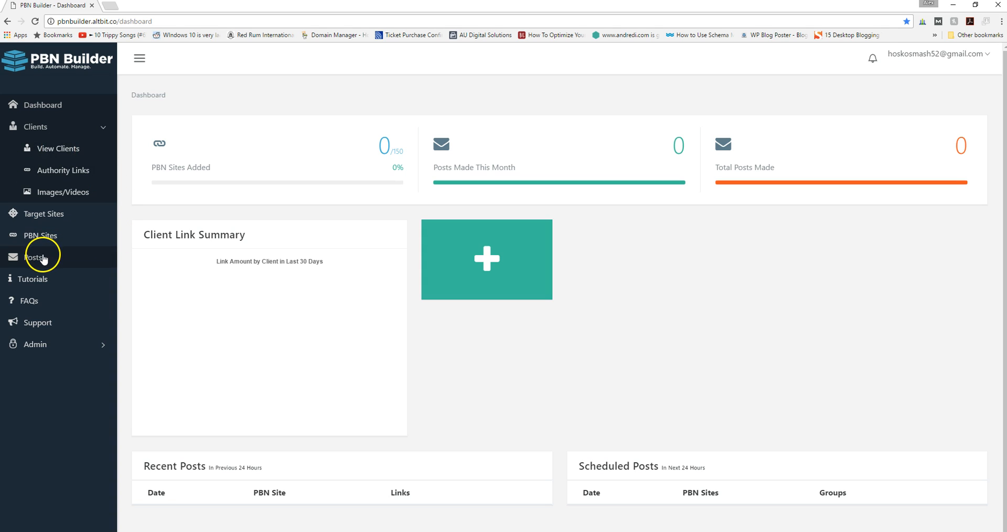